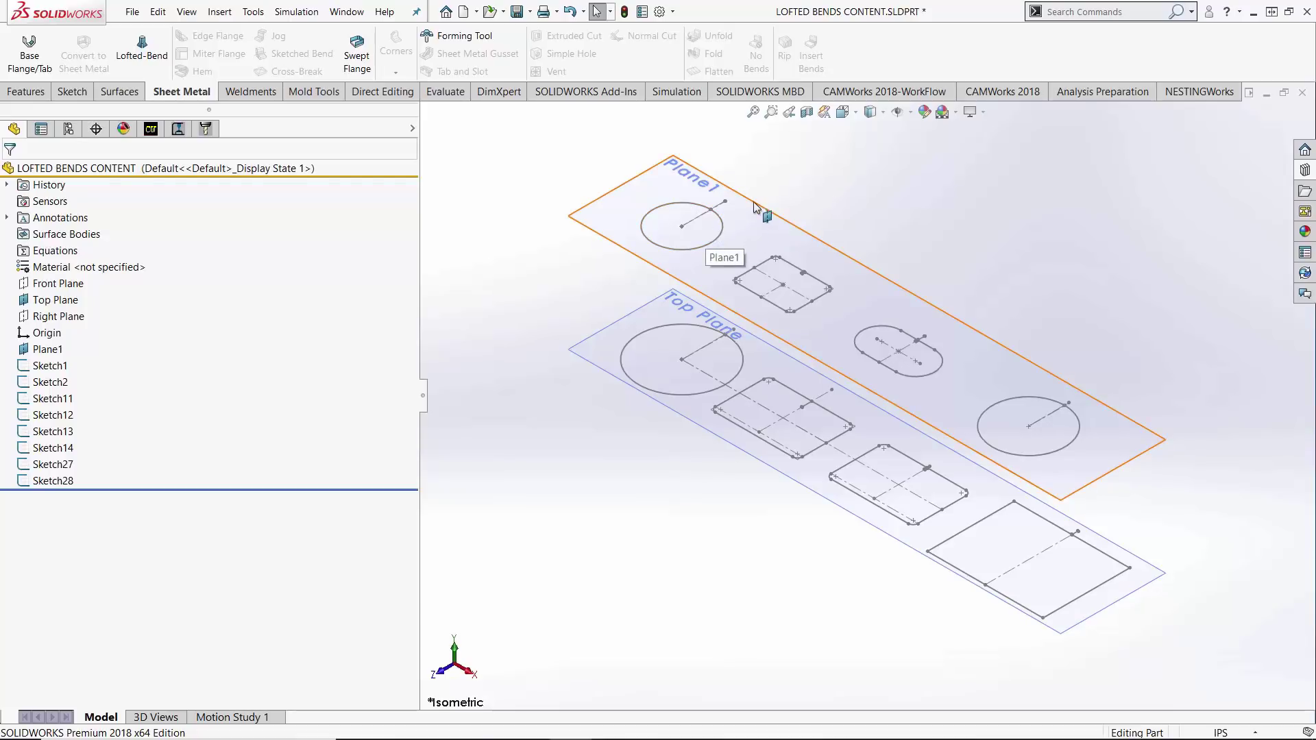
Start a Lofted Bend with the Bent method, using the upper circle on Plane1 and the larger circle beneath it as profiles
scroll(688, 273, "down", 5)
scroll(759, 293, "down", 1)
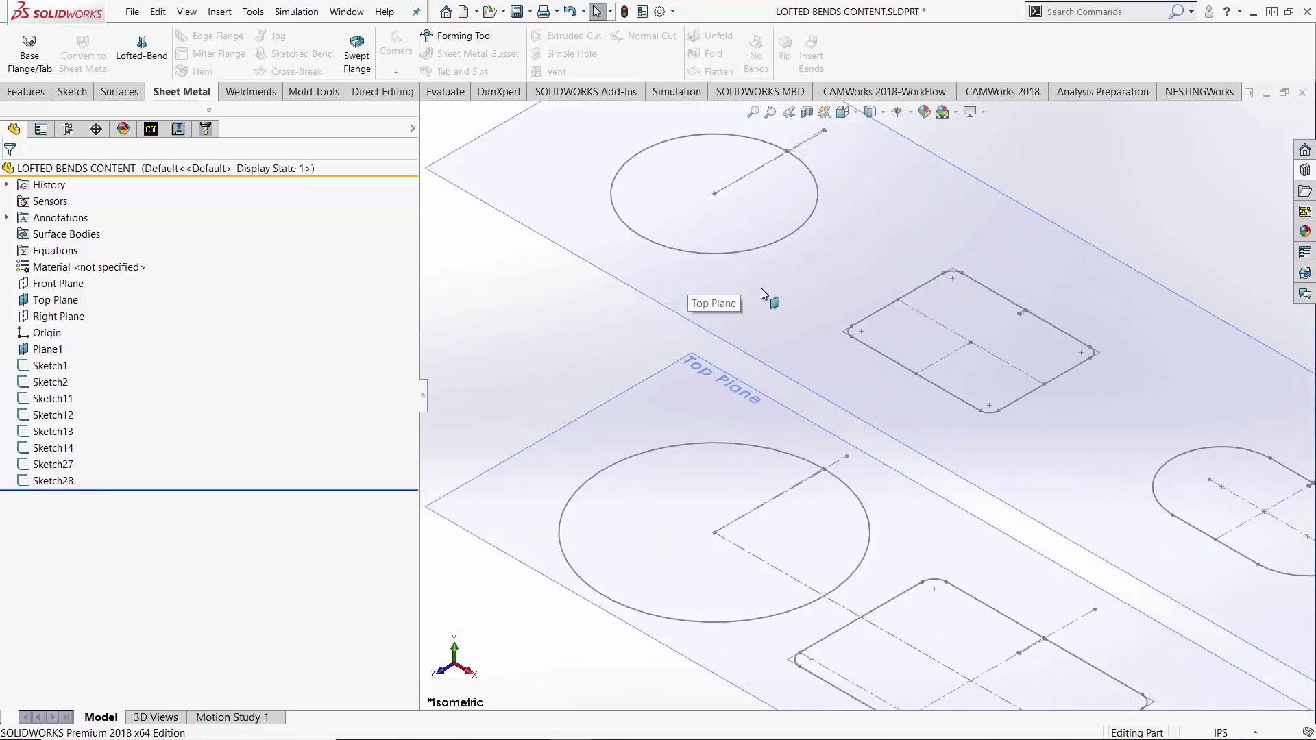
left_click(133, 48)
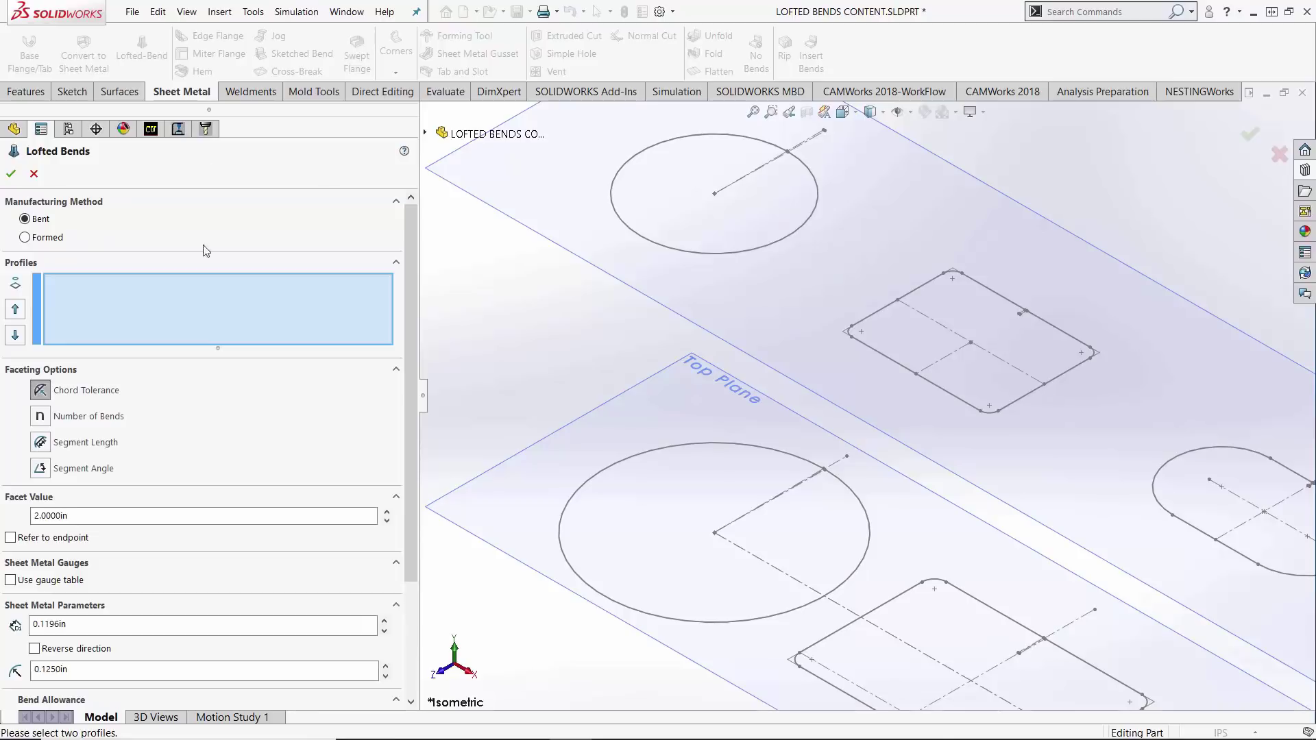
left_click(88, 219)
left_click(801, 165)
left_click(836, 479)
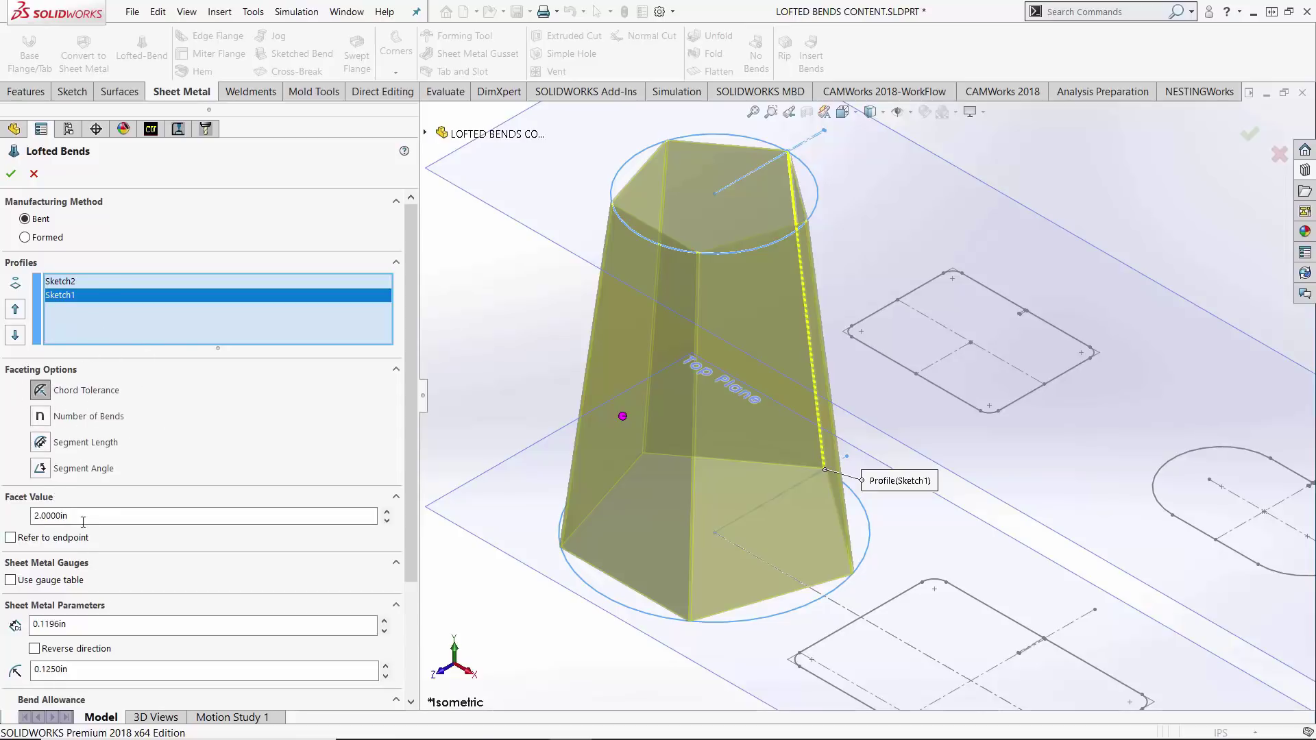
Set the chord tolerance facet value to 0.05 in and examine the facets along the lower circle
scroll(760, 634, "down", 5)
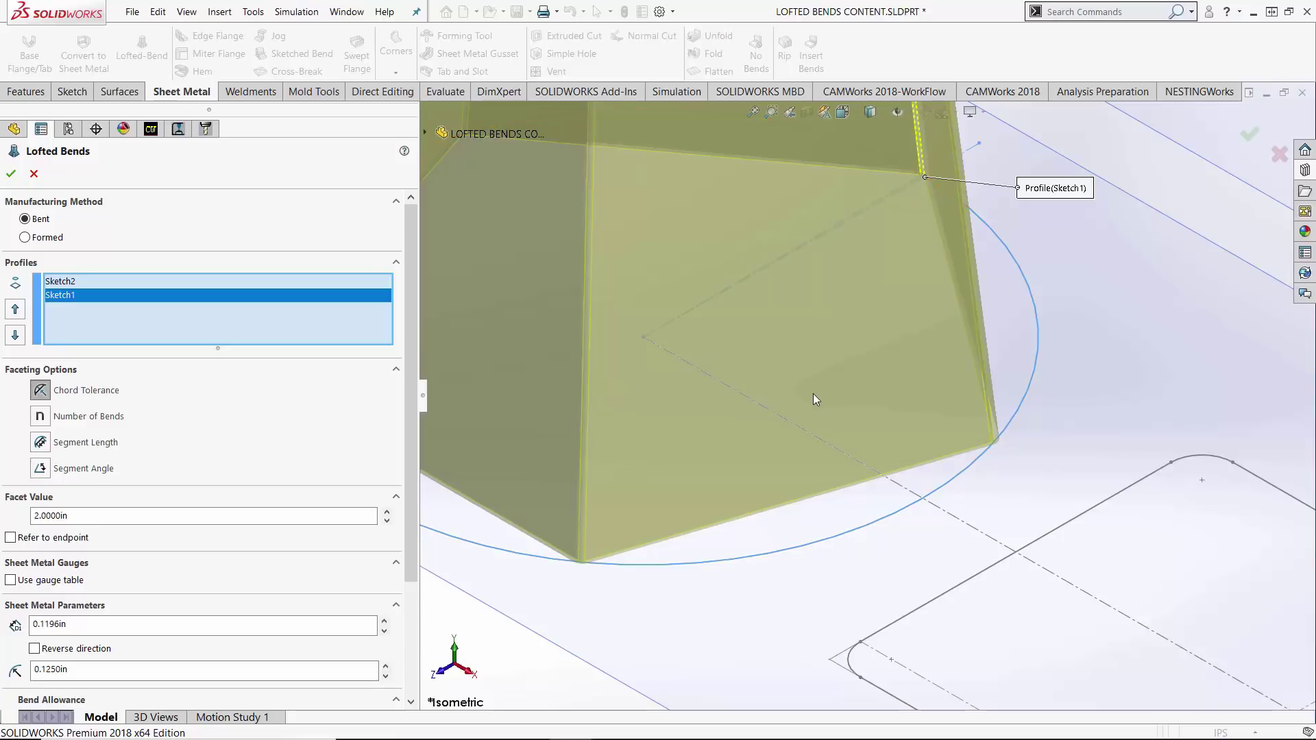
scroll(804, 392, "up", 2)
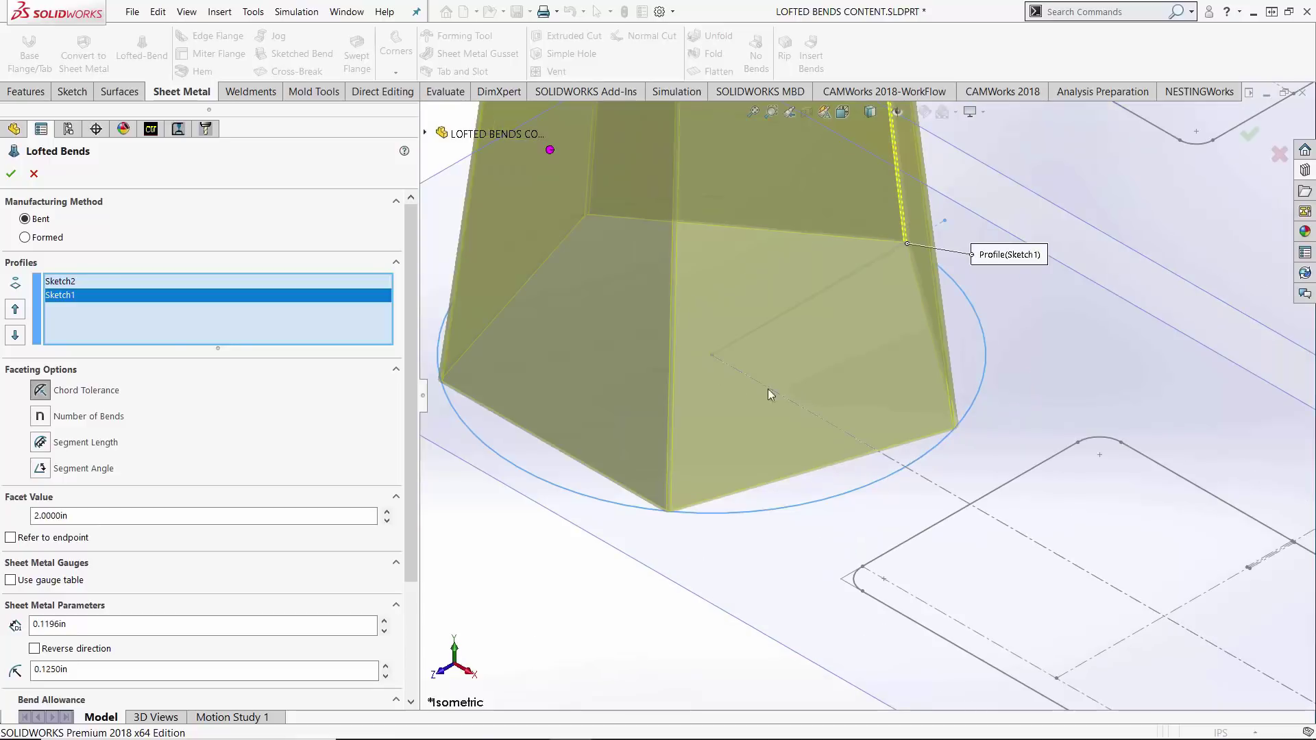
left_click(81, 515)
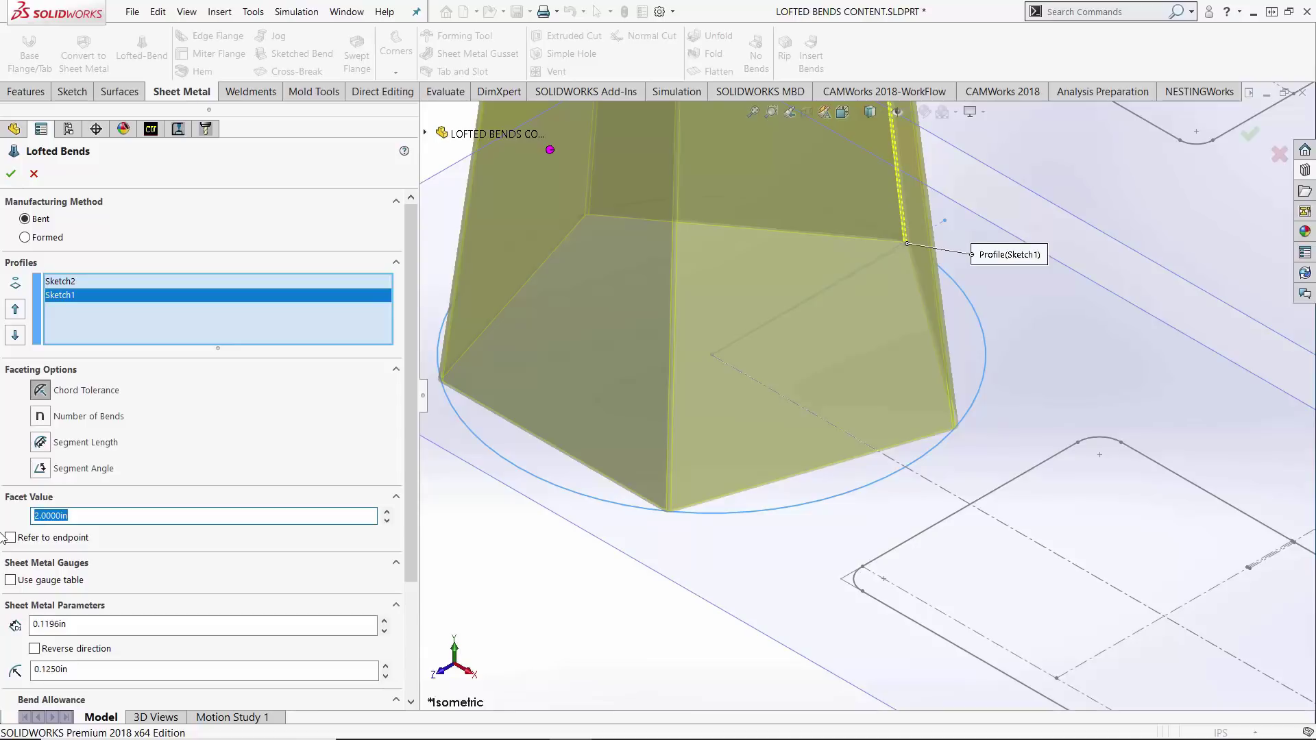
type(".05")
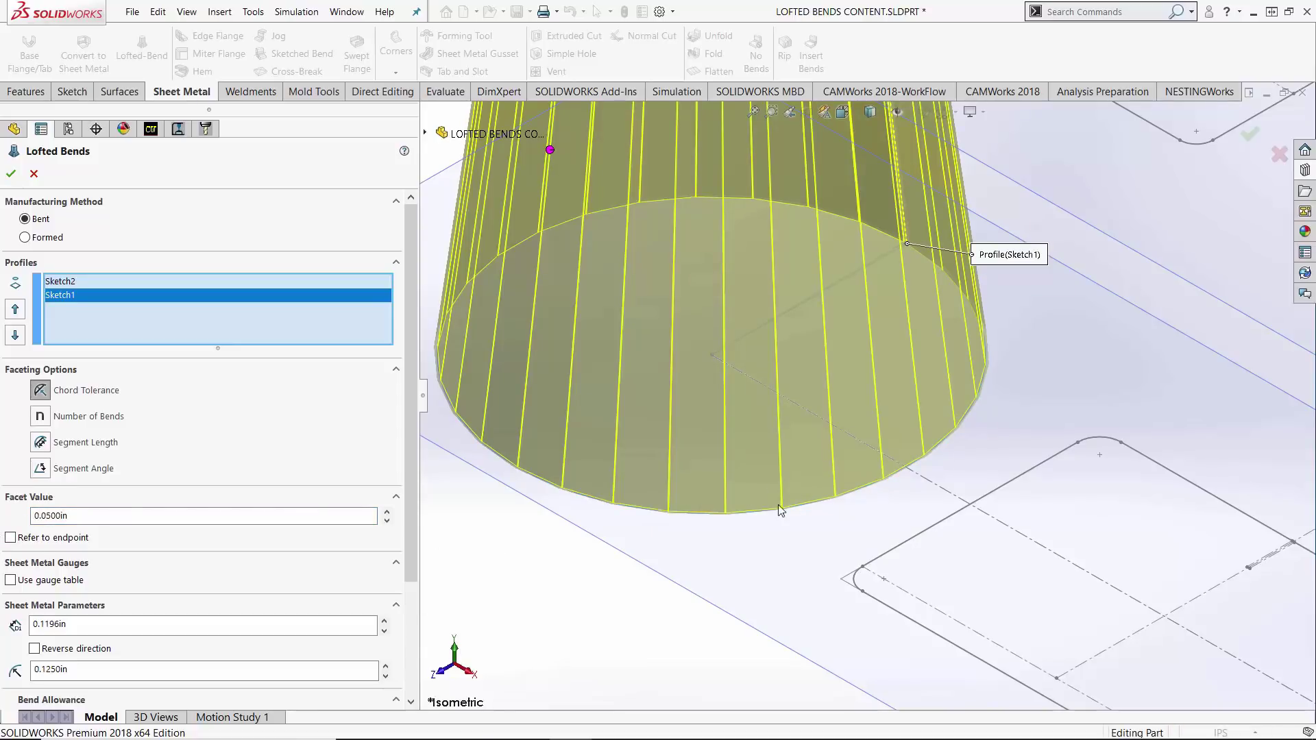
scroll(778, 508, "down", 4)
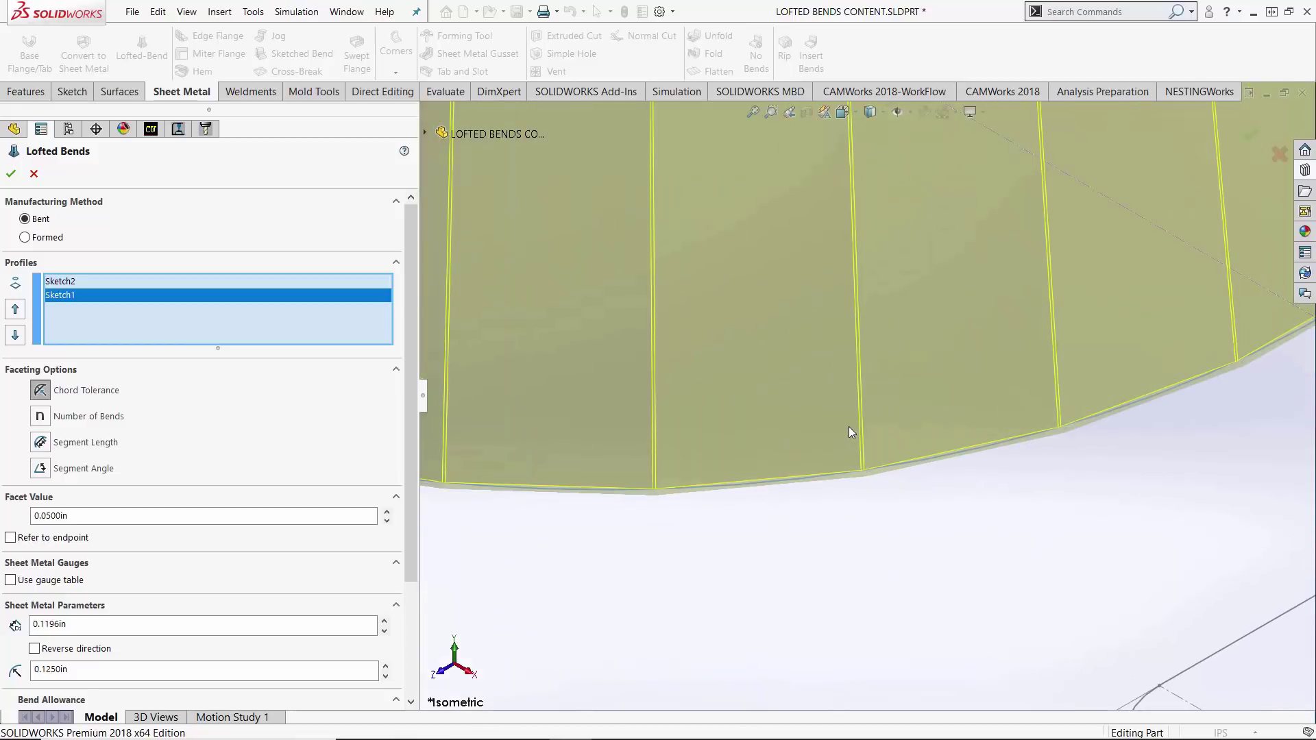
scroll(656, 178, "up", 5)
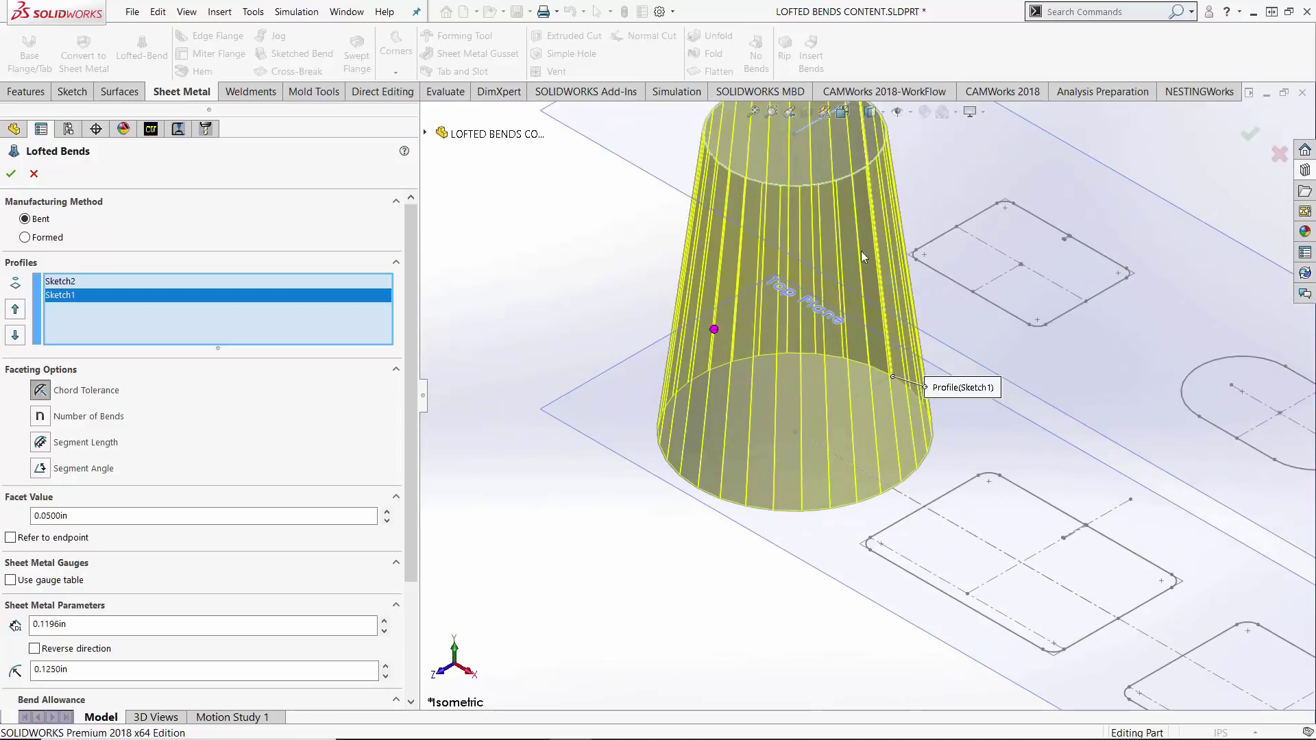
Switch the faceting option to Number of Bends and set the facet value to 50
left_click(100, 424)
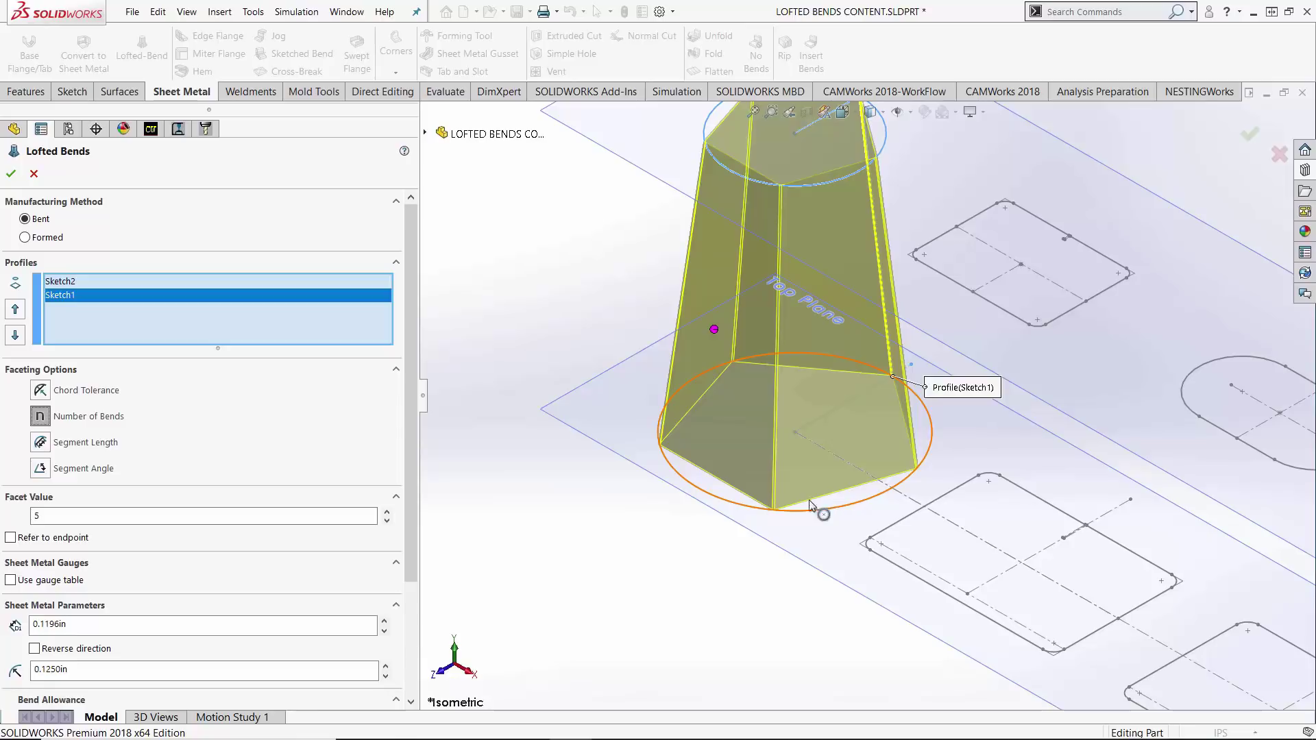
left_click_drag(48, 515, 2, 515)
type("50")
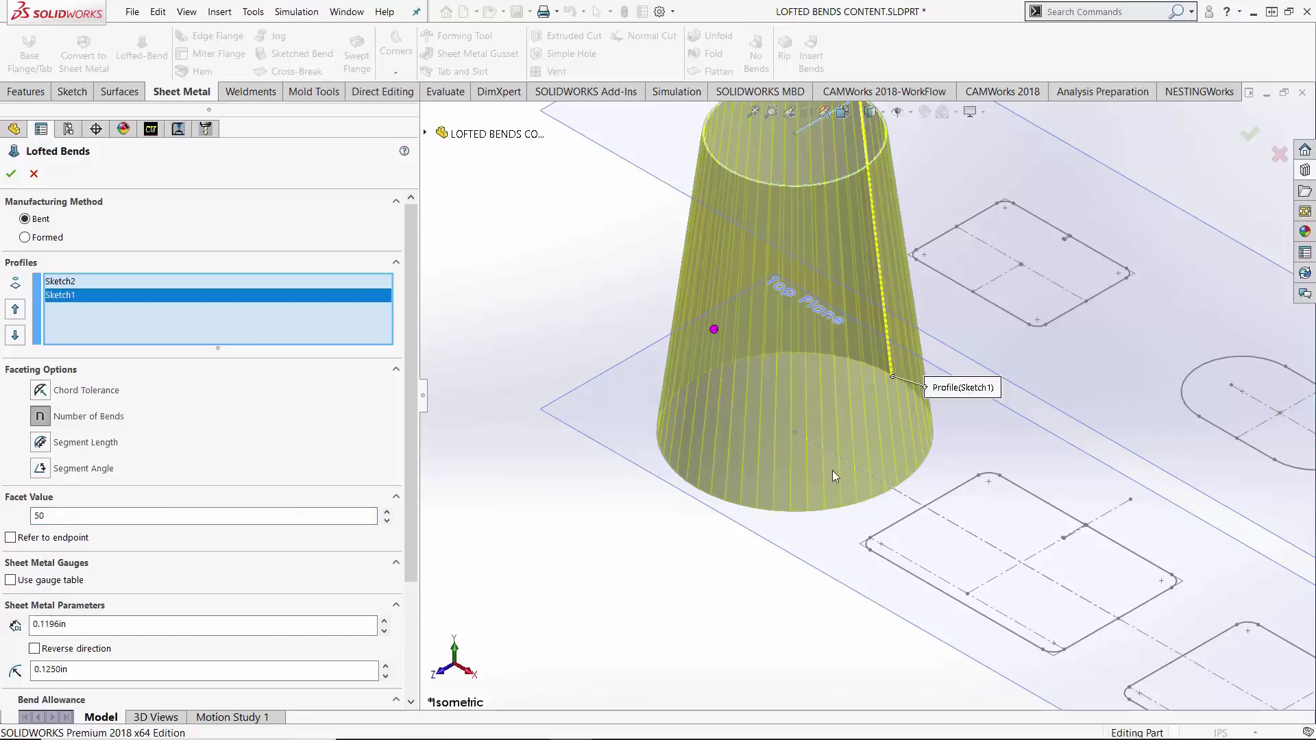
Switch the faceting option to Segment Length and set the facet value to 1 in
left_click(99, 449)
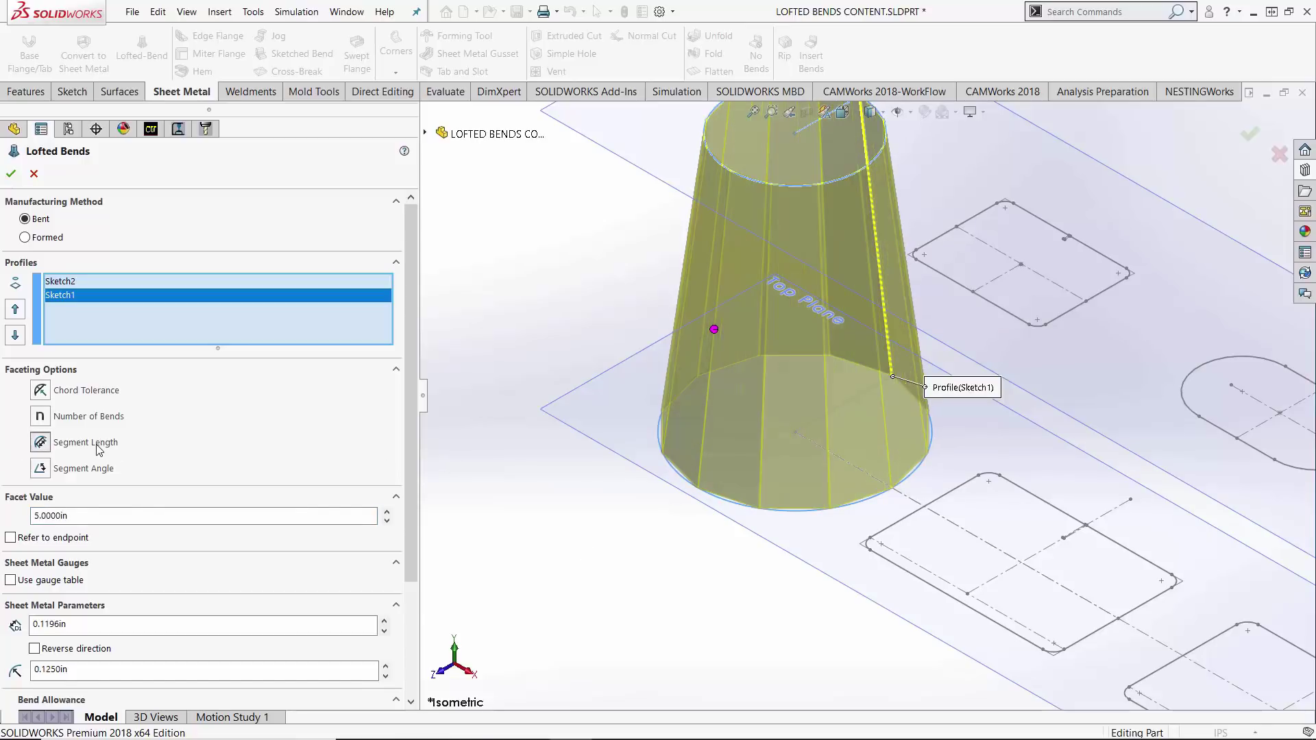
scroll(788, 545, "down", 2)
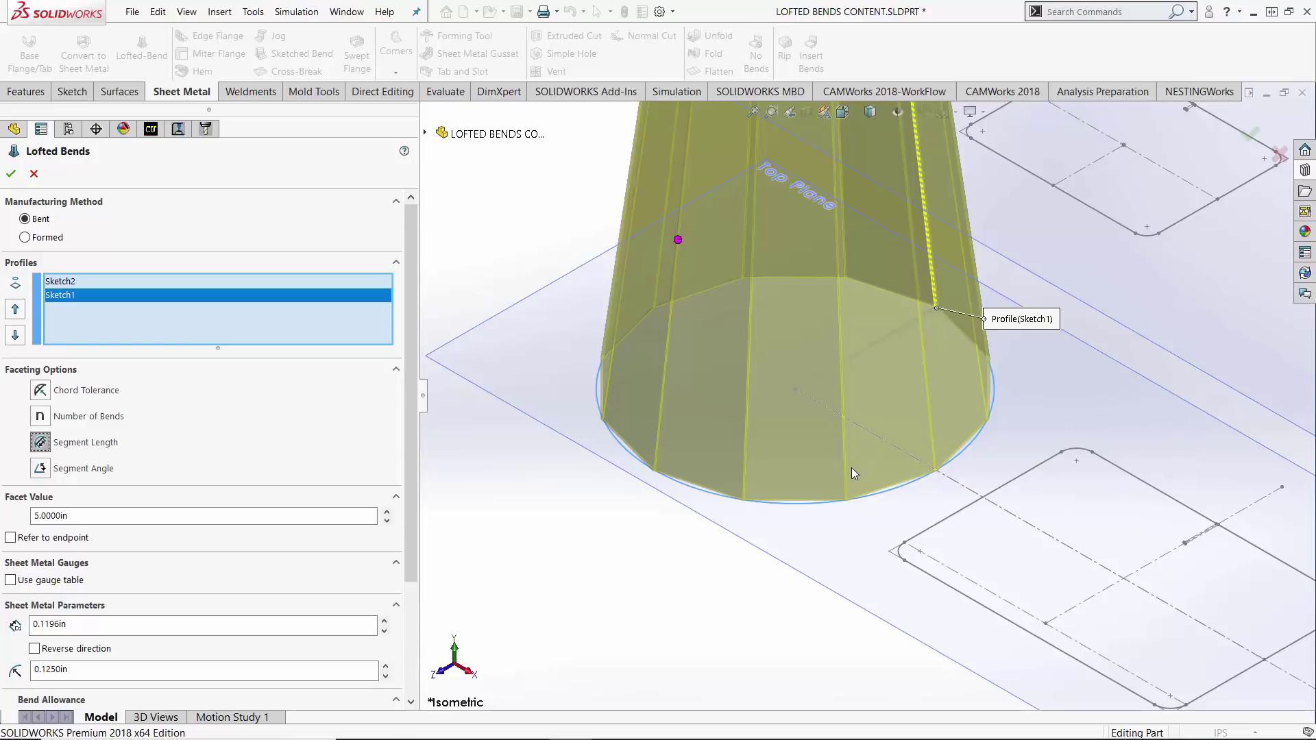
double_click(95, 515)
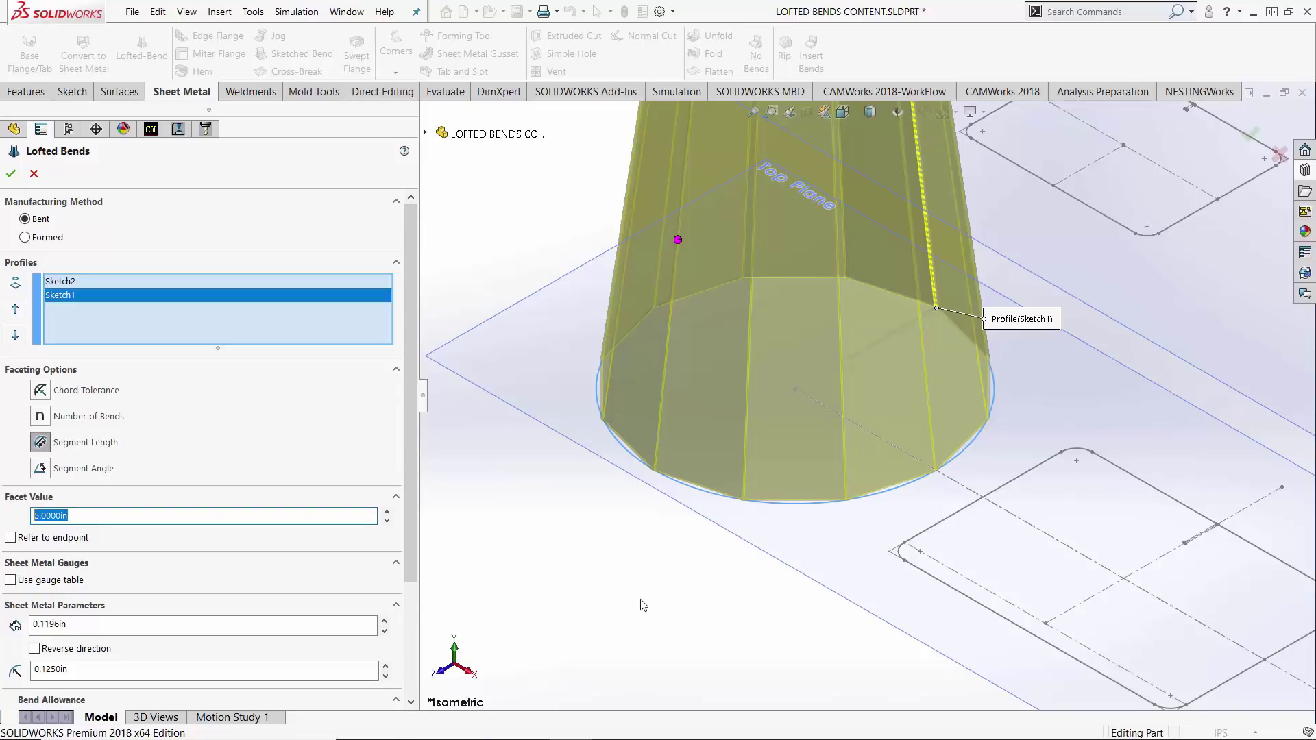
type("1")
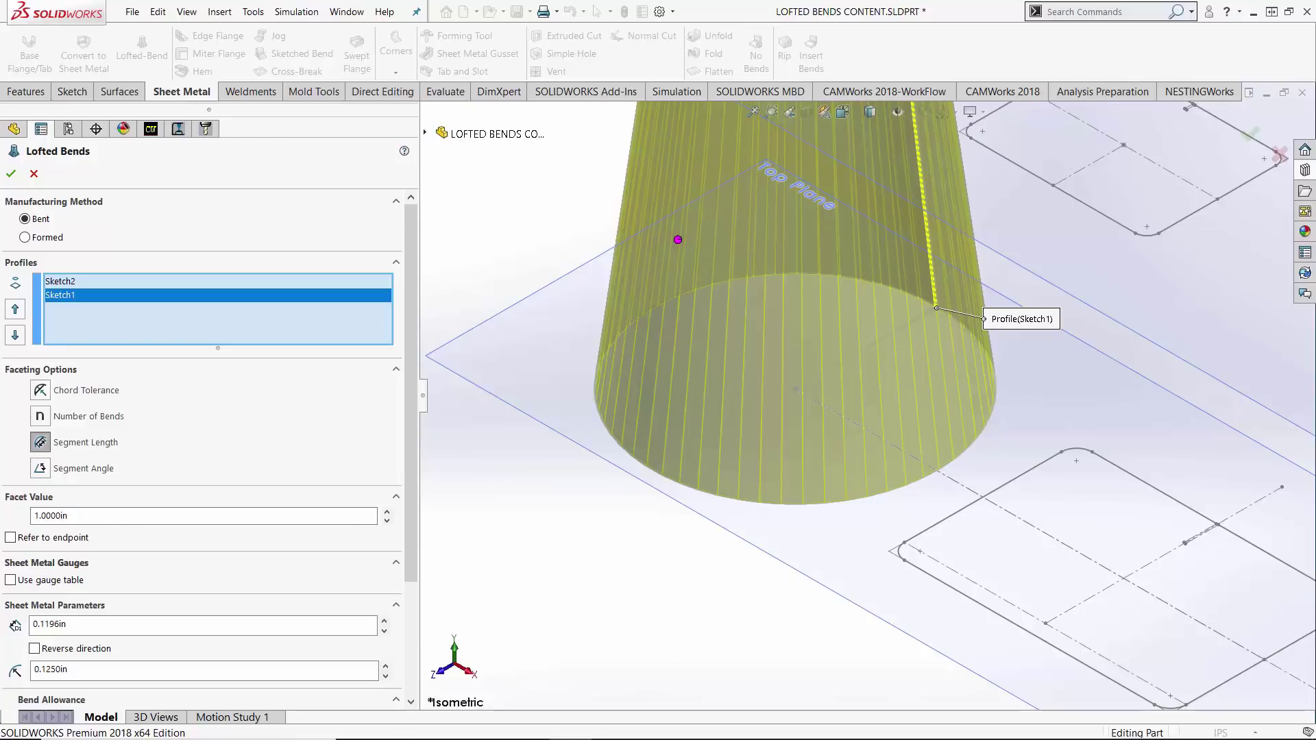
Switch the faceting option to Segment Angle and set the facet value to 90 degrees
left_click(88, 474)
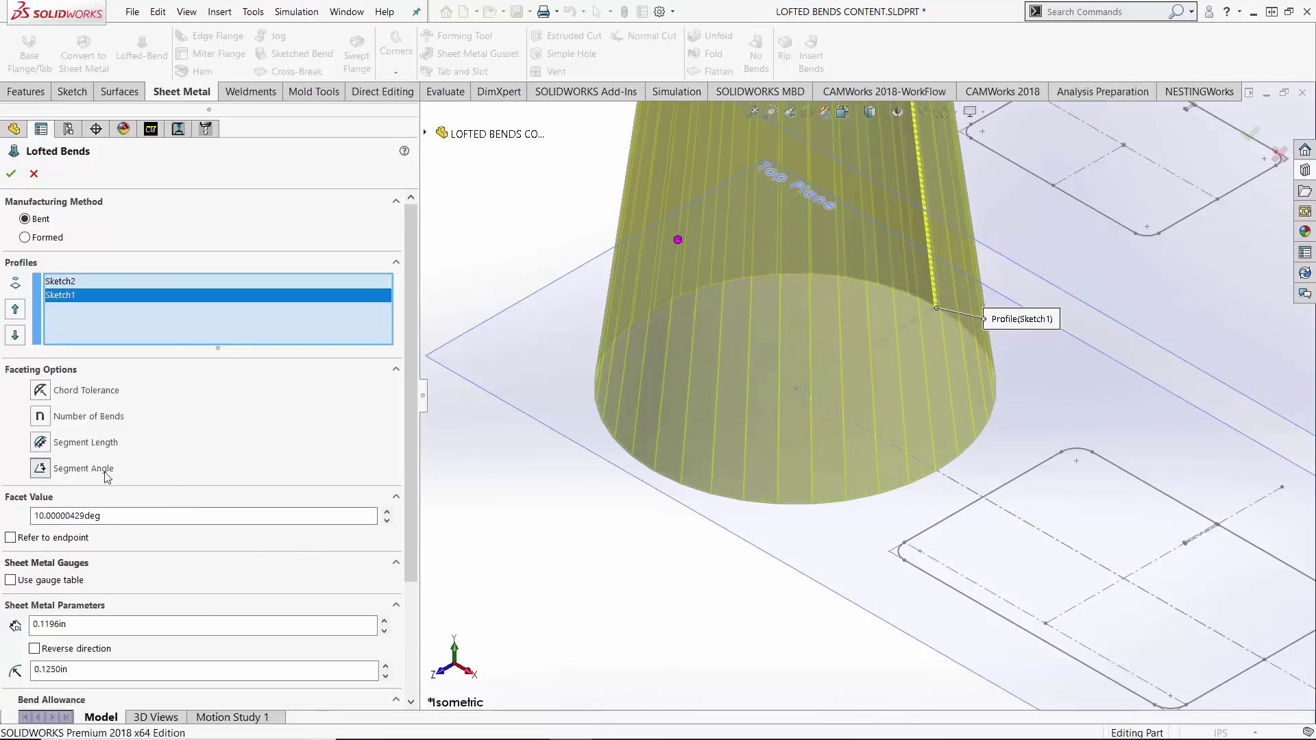
scroll(554, 279, "up", 5)
scroll(898, 225, "down", 3)
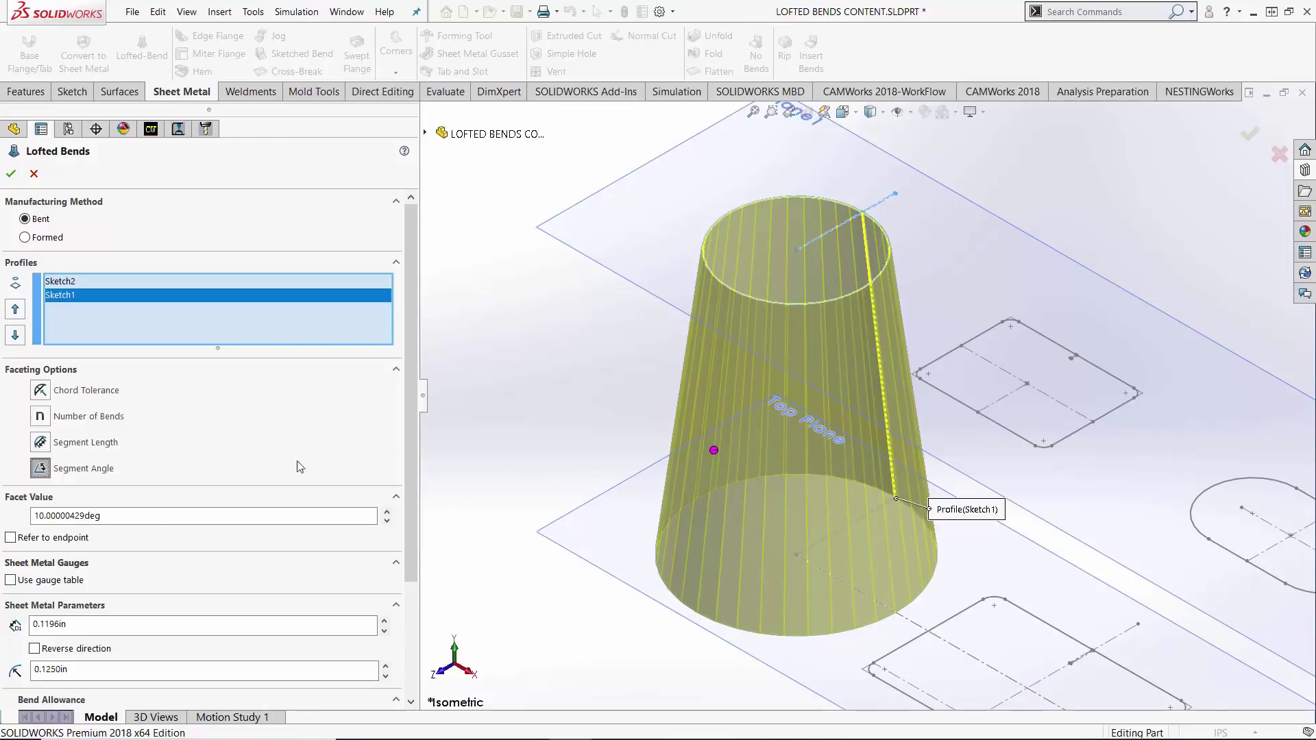
left_click_drag(109, 515, 2, 528)
type("90")
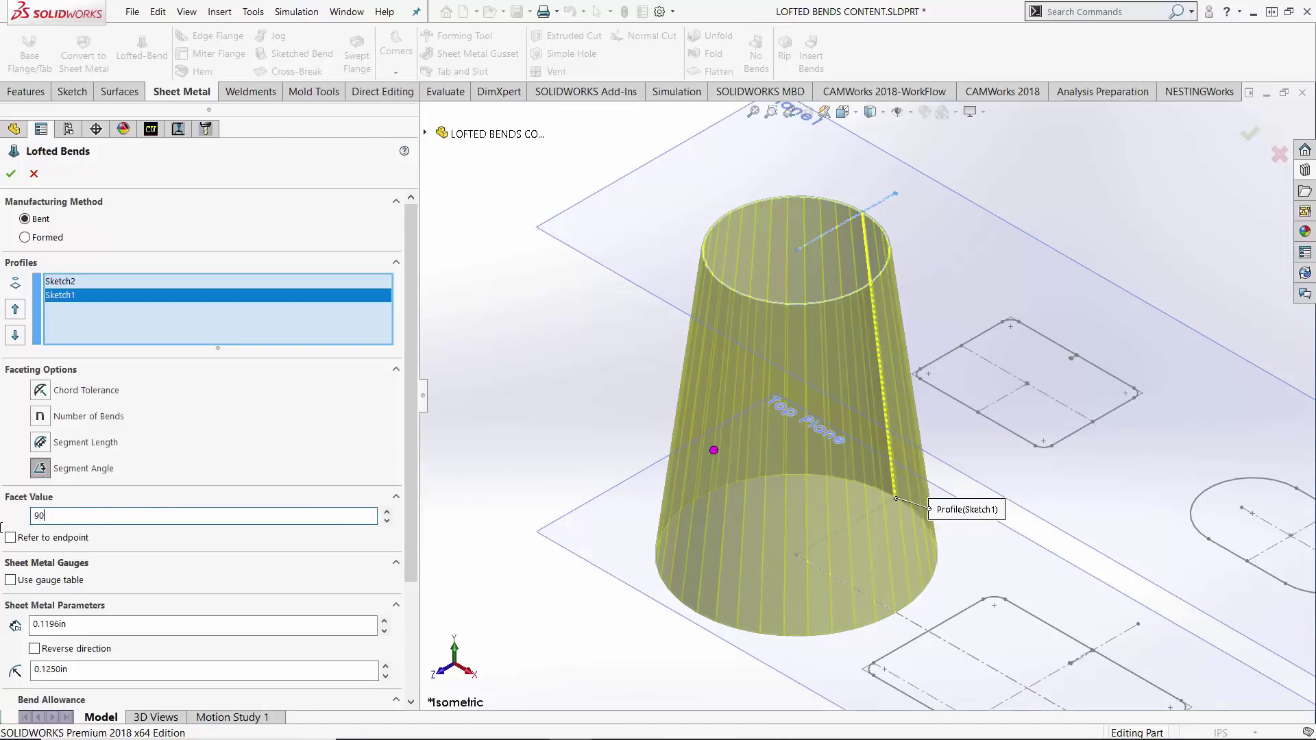
left_click(507, 393)
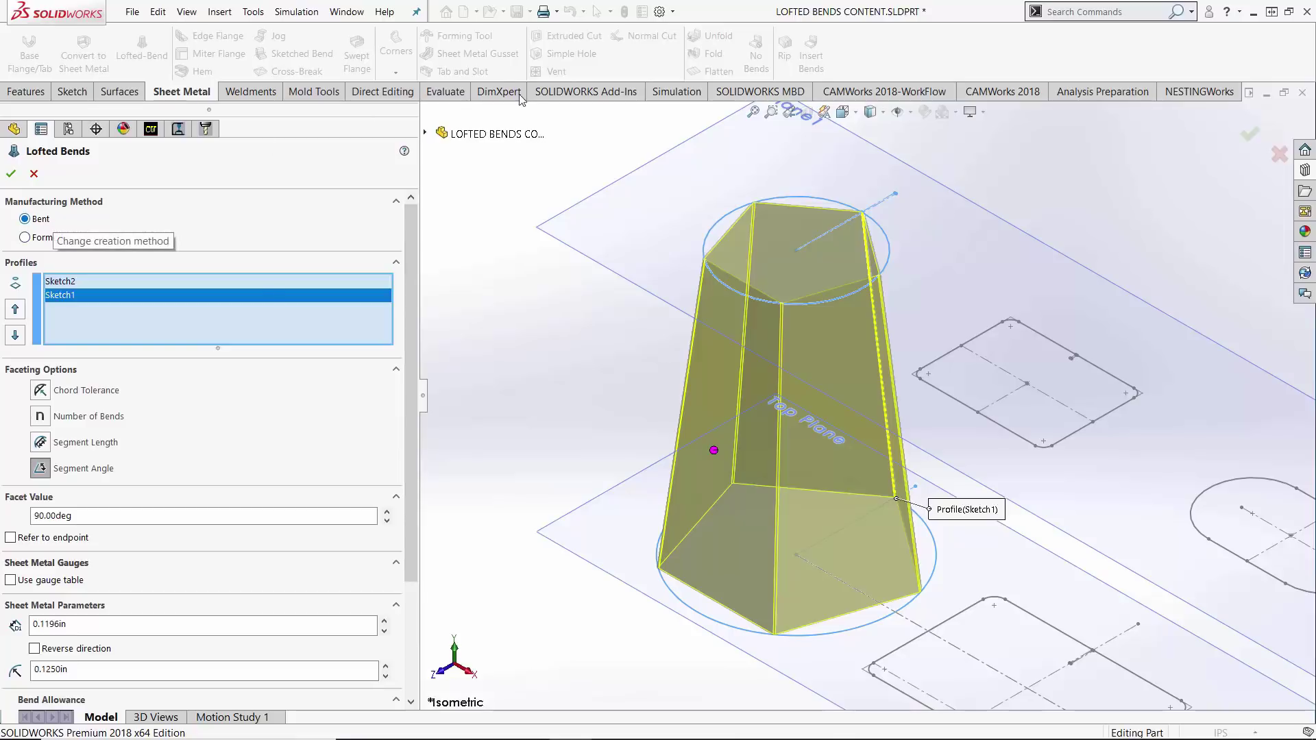
Review the auto relief types, keep Obround, and accept the lofted bend between the two circles
left_click_drag(412, 235, 414, 356)
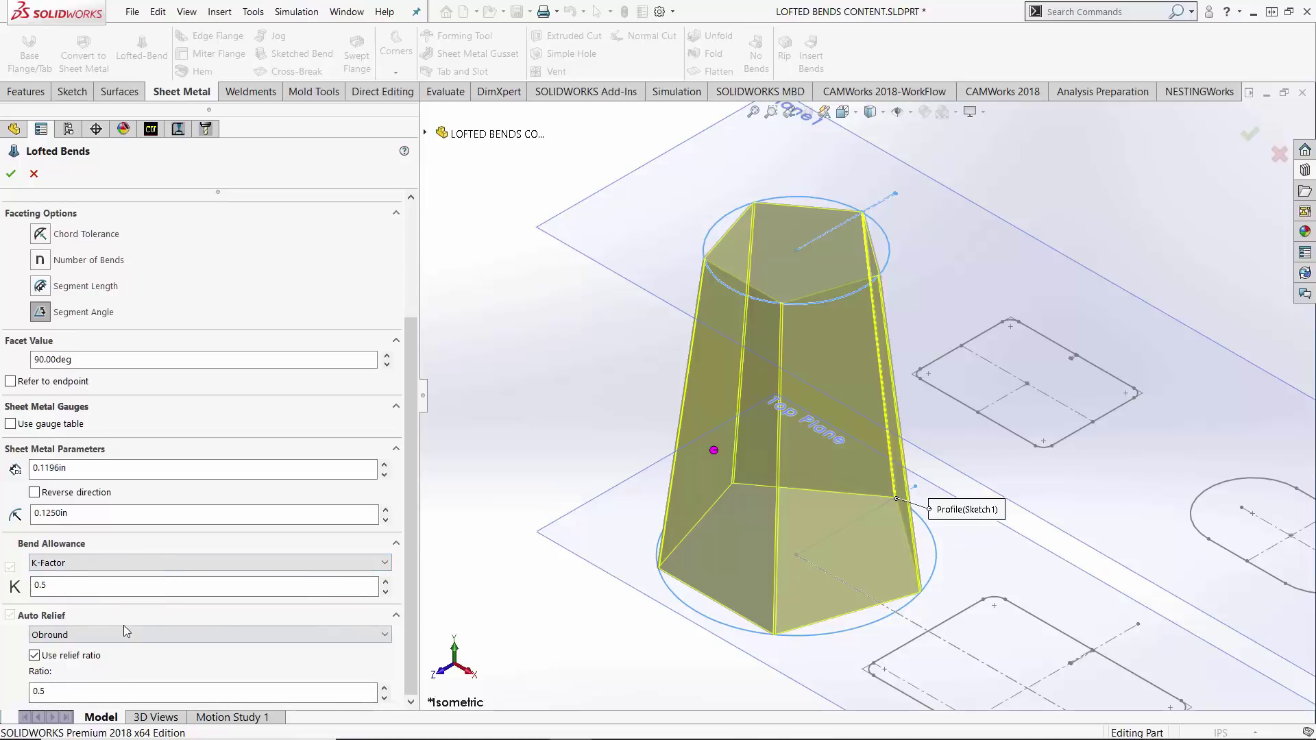
left_click(80, 633)
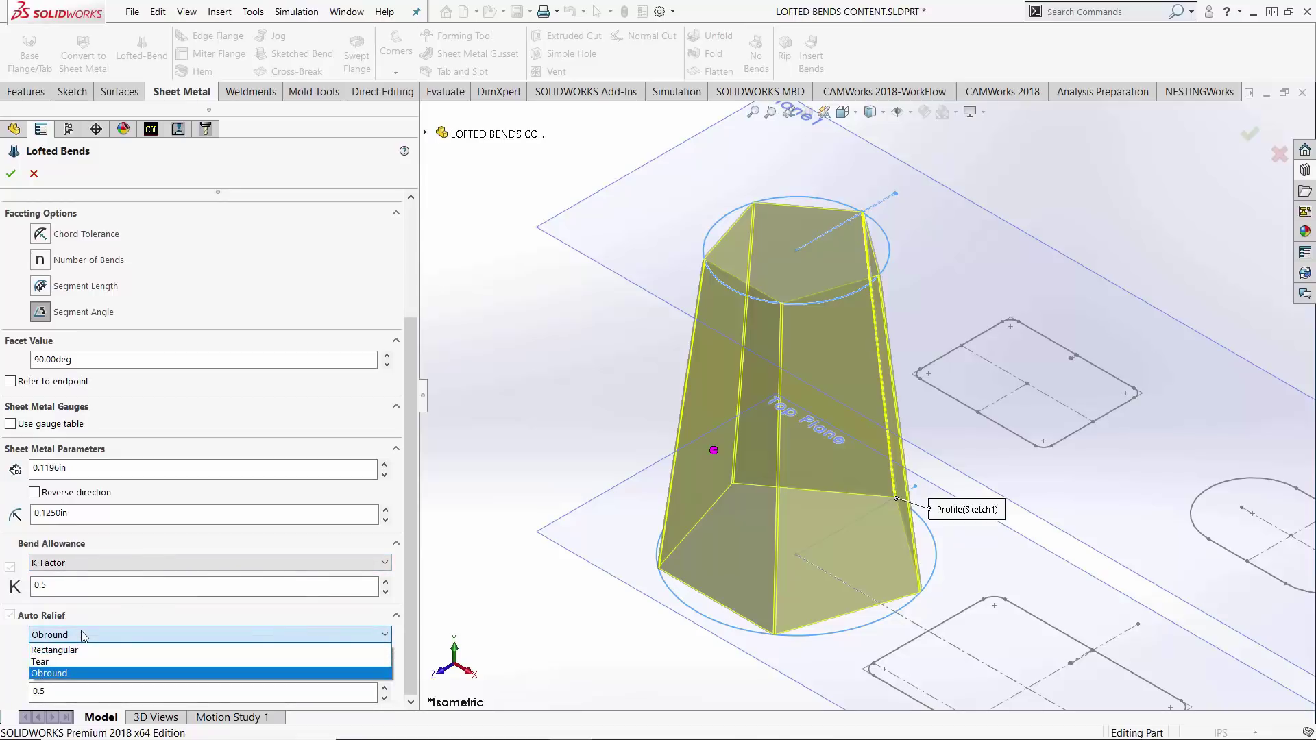
left_click(81, 631)
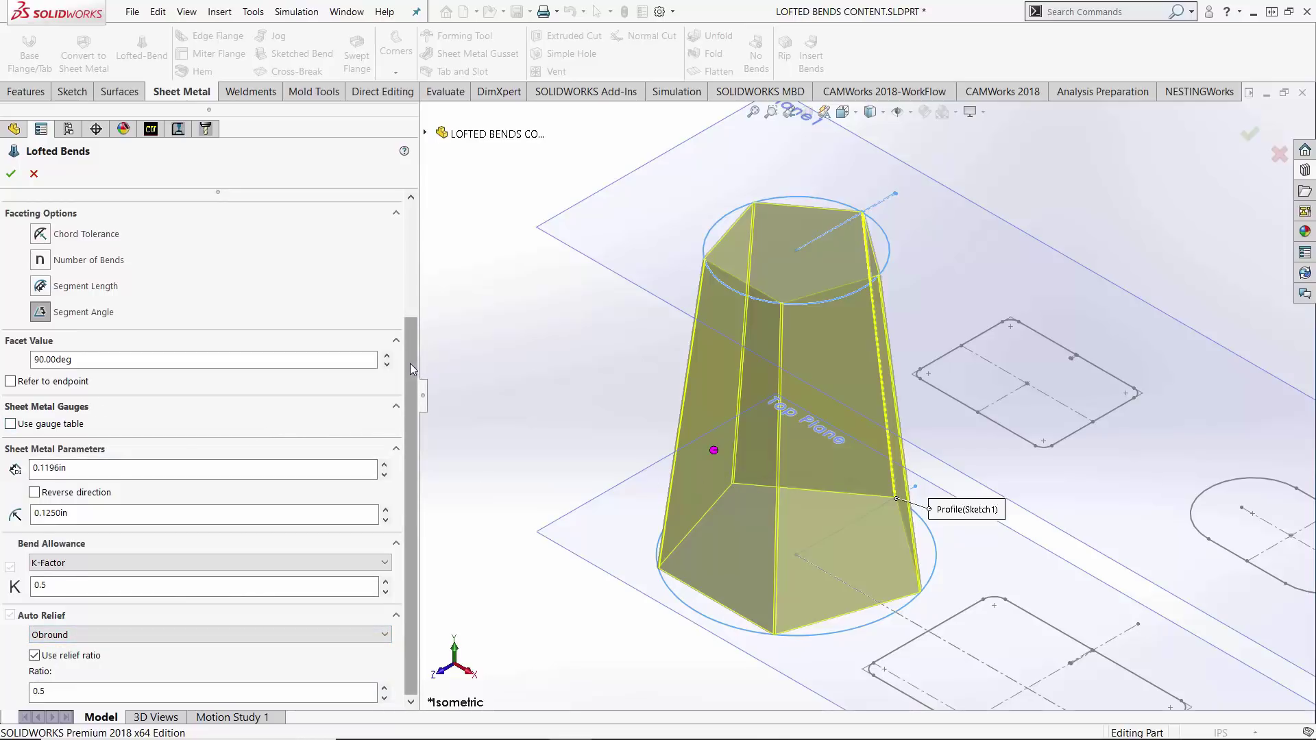
left_click_drag(410, 363, 410, 249)
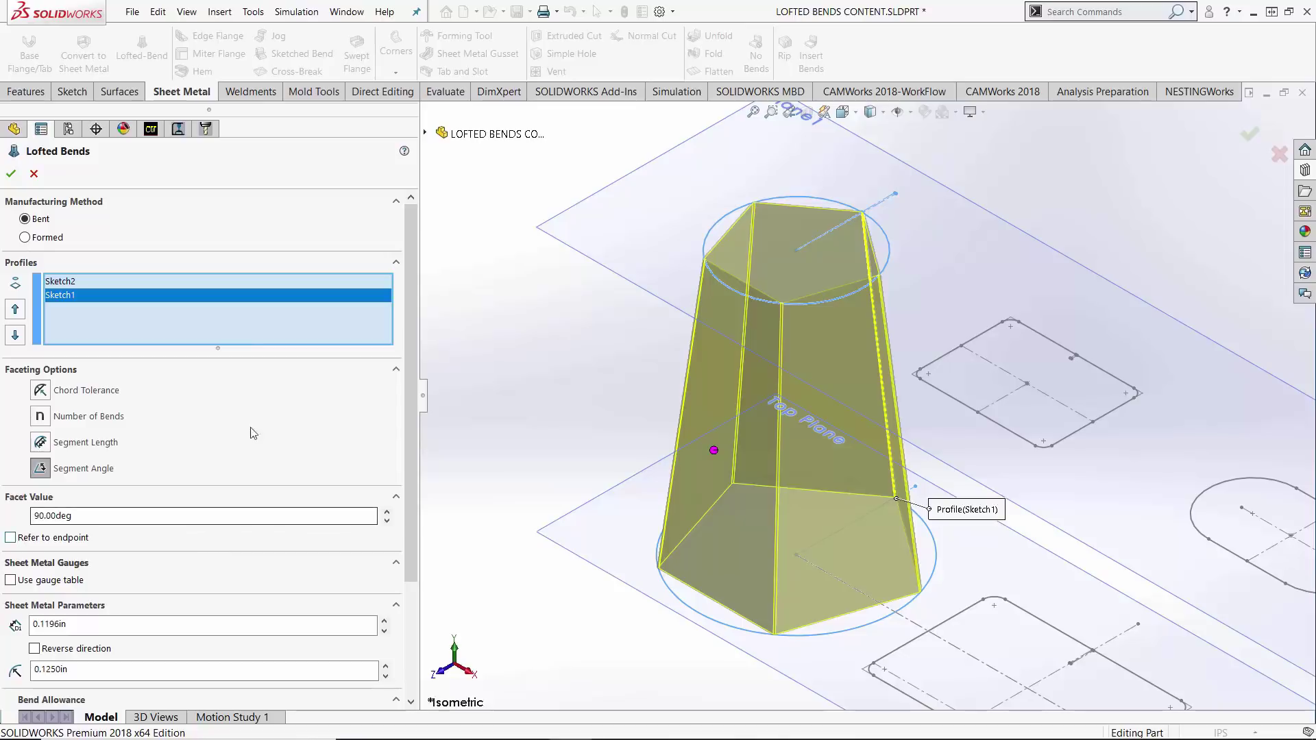
left_click(11, 174)
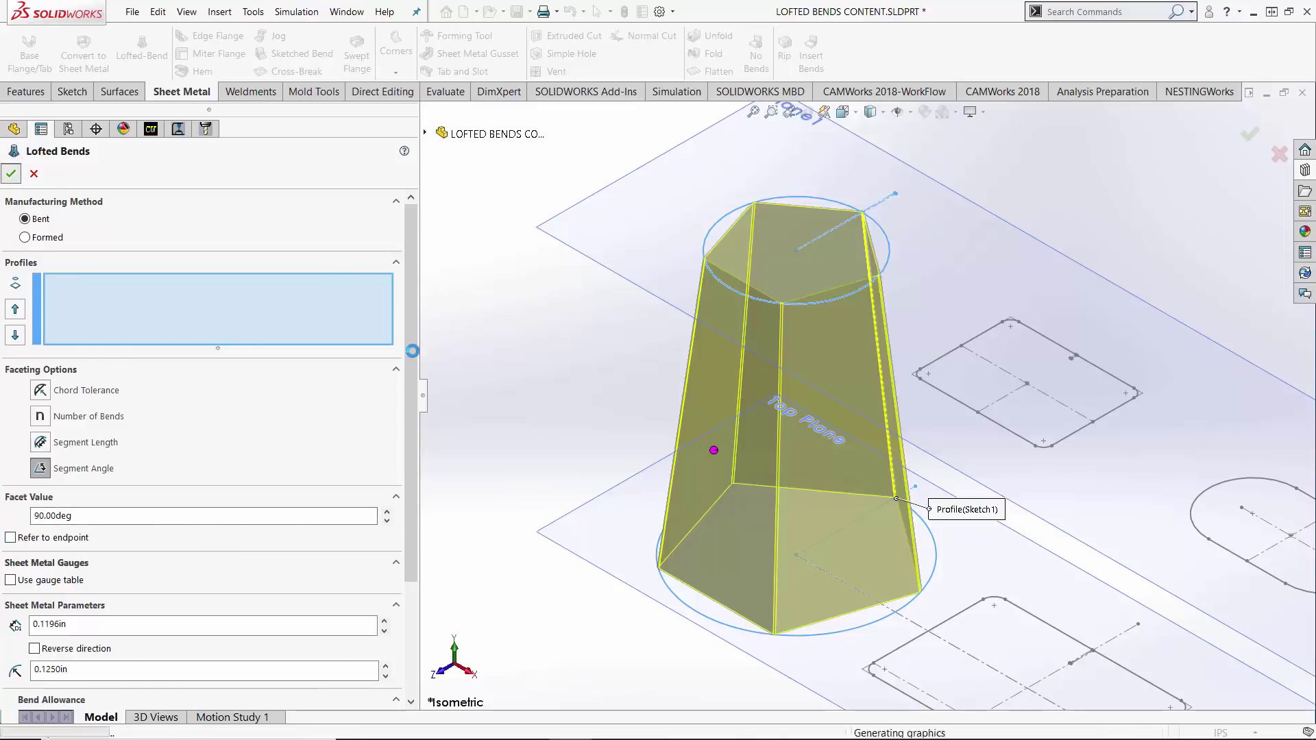
Start a Bent-method Lofted Bend between the upper rounded rectangle and the larger one beneath it, with Number of Bends set to 5
scroll(680, 414, "up", 3)
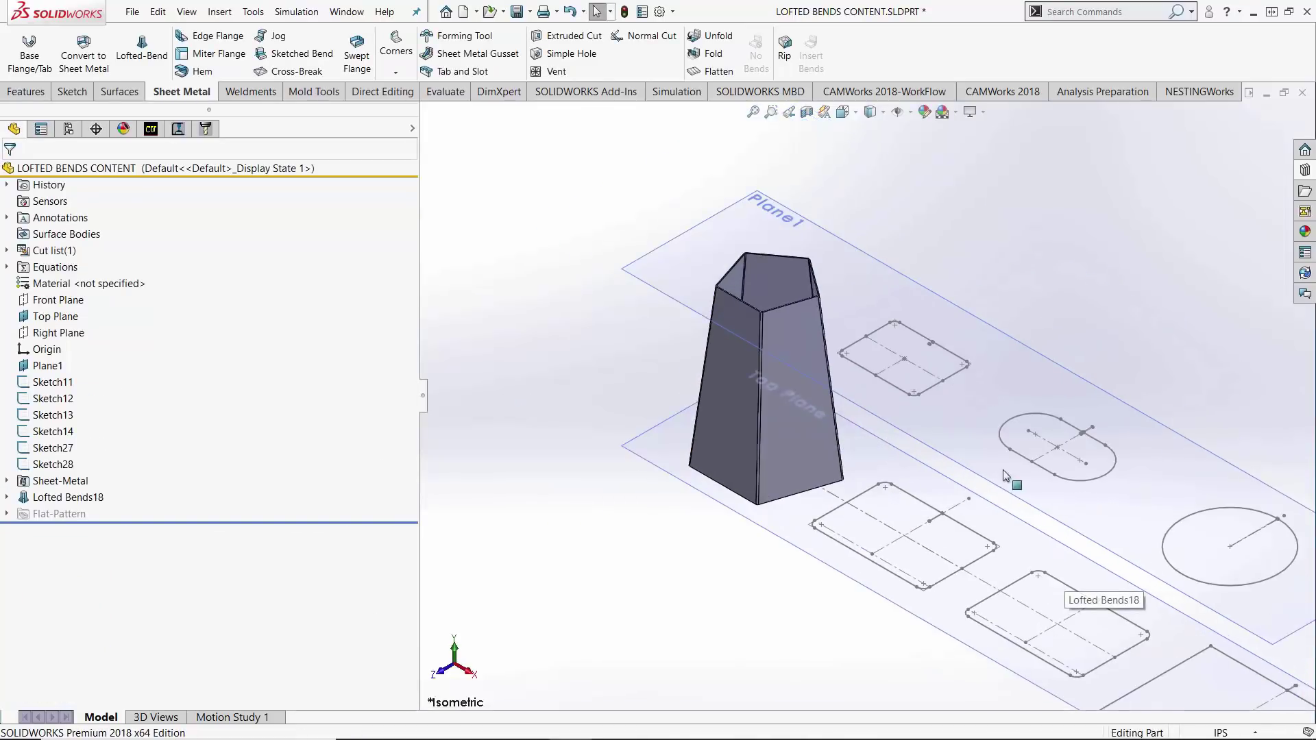
scroll(981, 436, "down", 3)
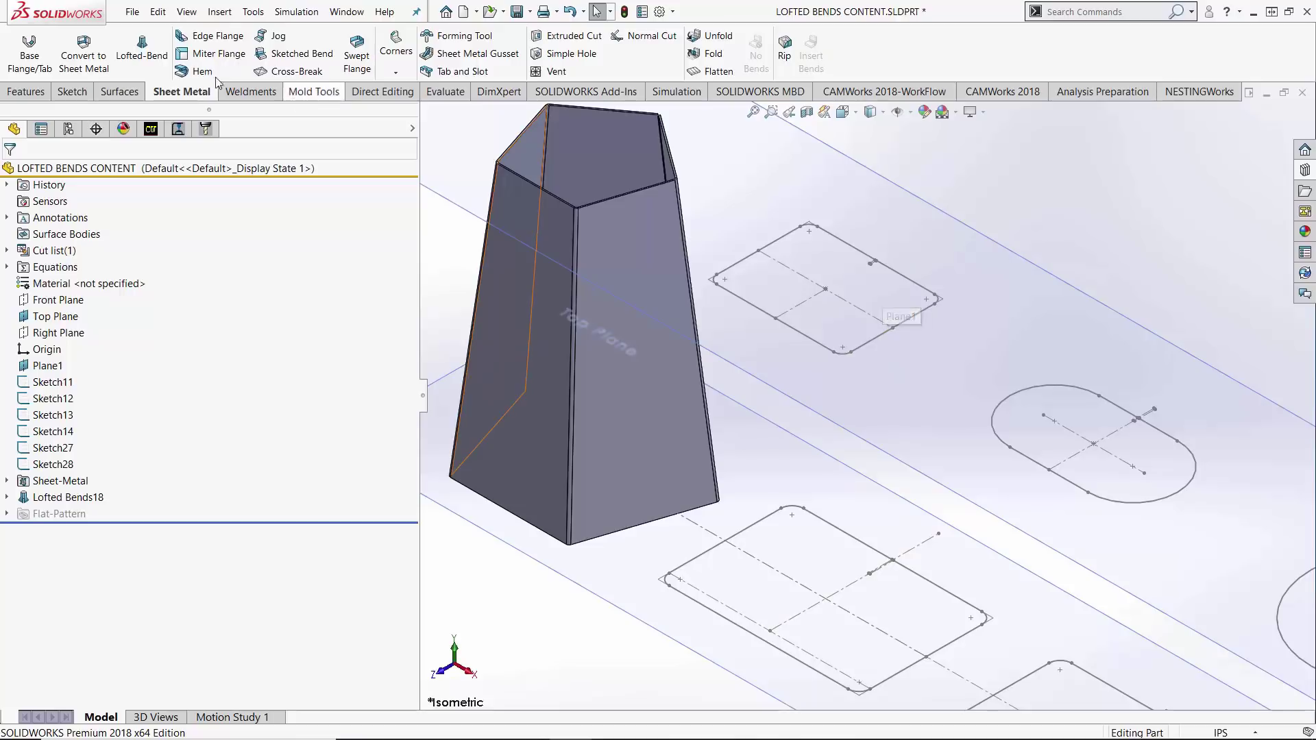
left_click(142, 47)
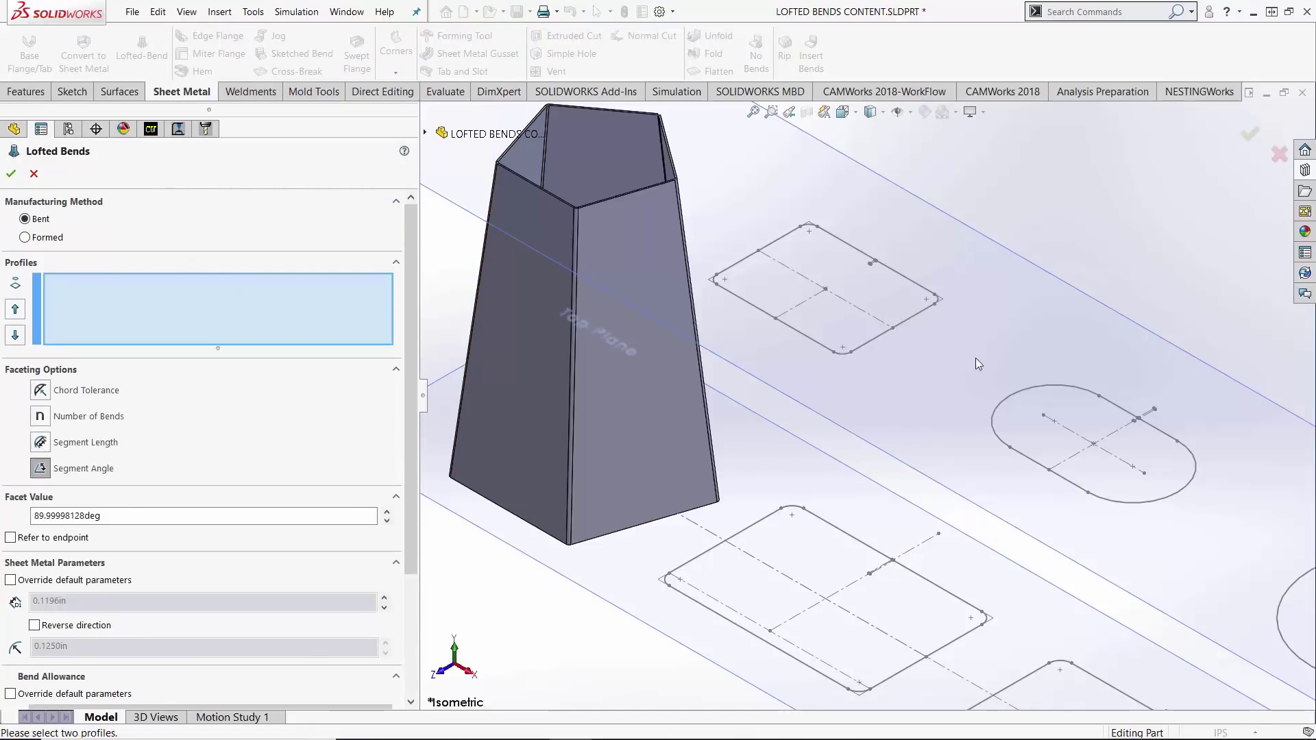
left_click(876, 261)
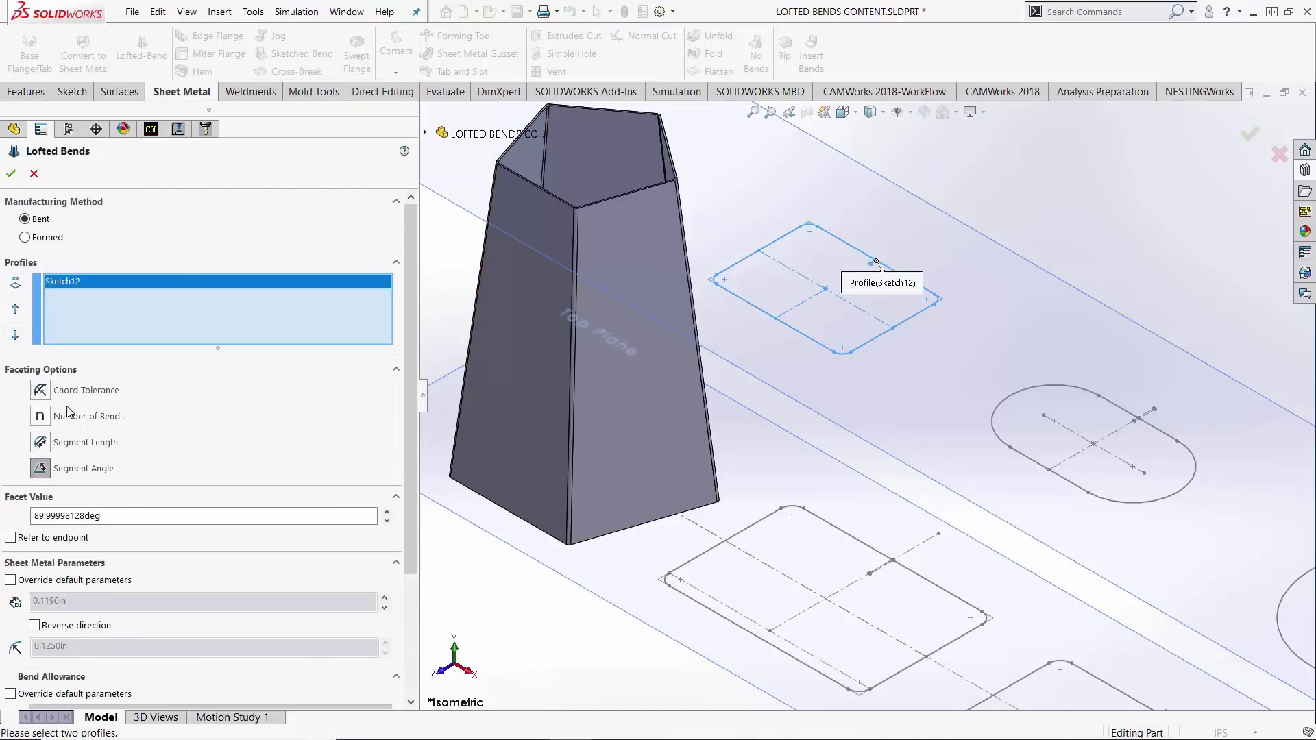
left_click(70, 421)
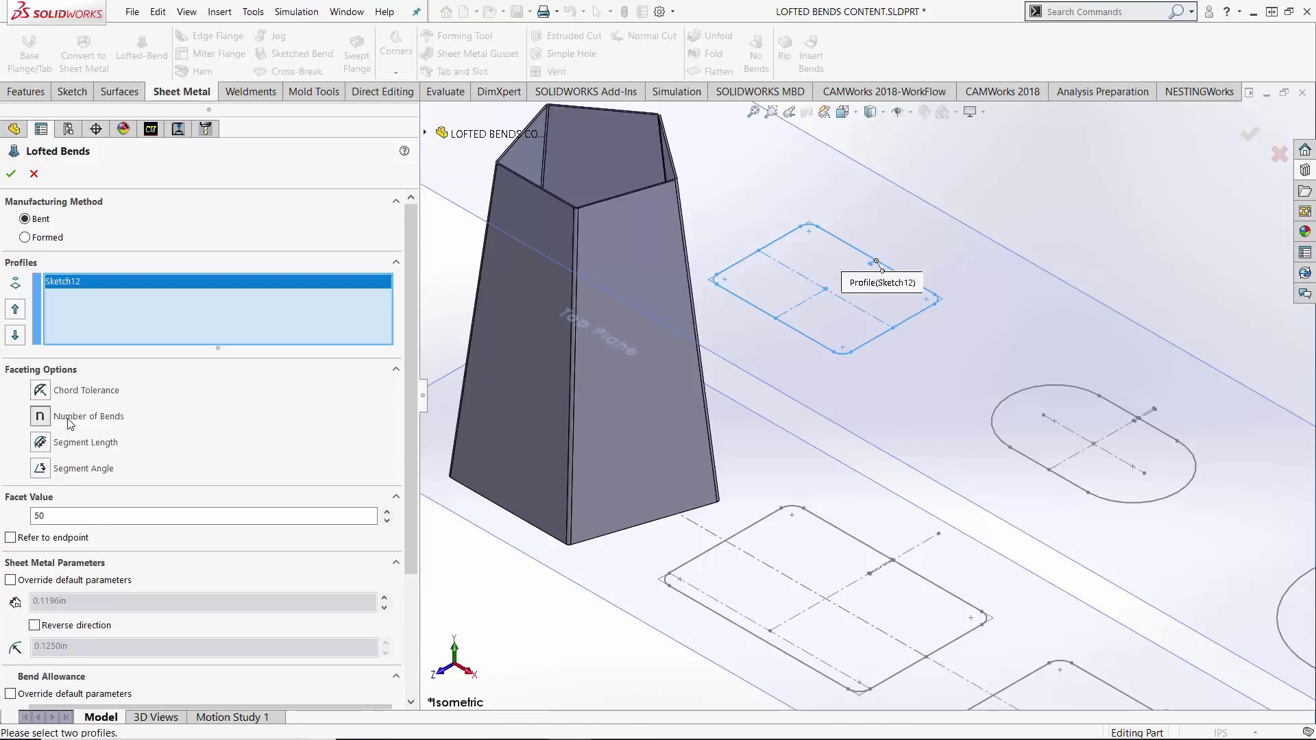
left_click(71, 519)
key("BackSpace")
left_click(895, 560)
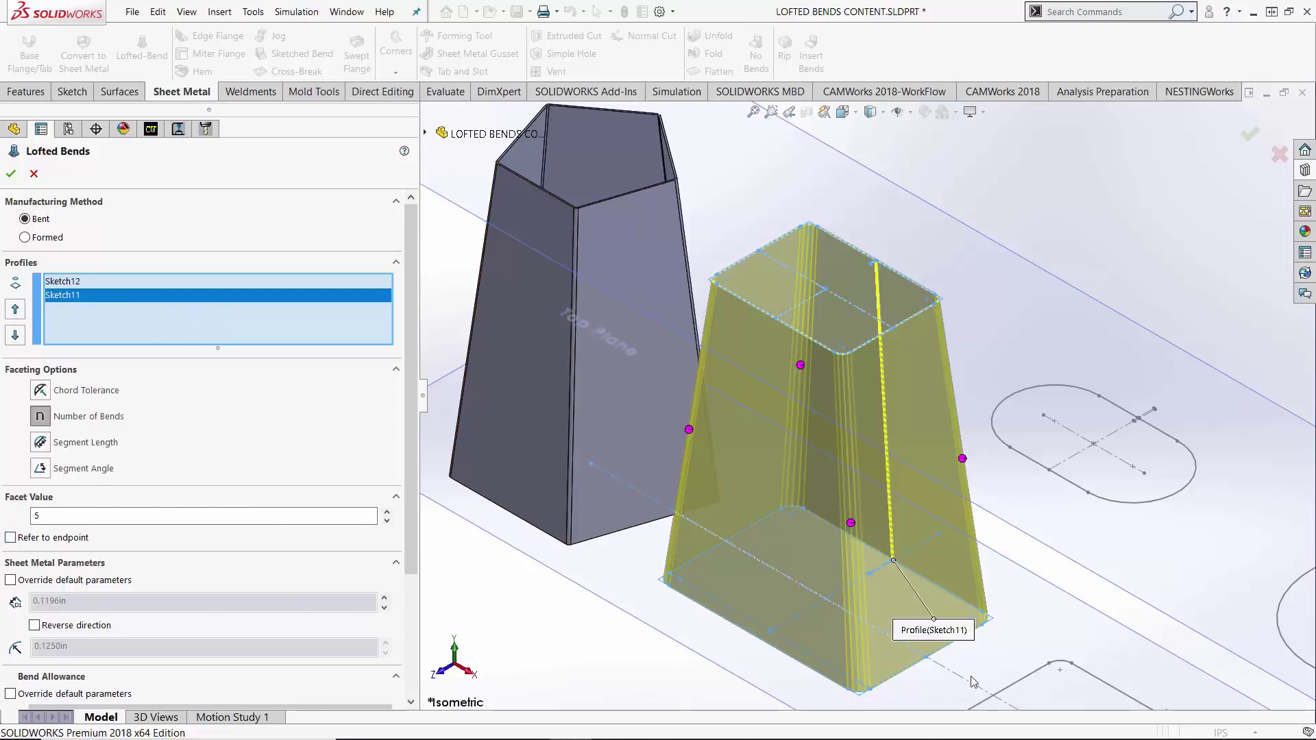
Inspect the bend lines at the rounded rectangle's lower corner and accept the lofted bend
key("ctrl+Up")
scroll(852, 645, "down", 5)
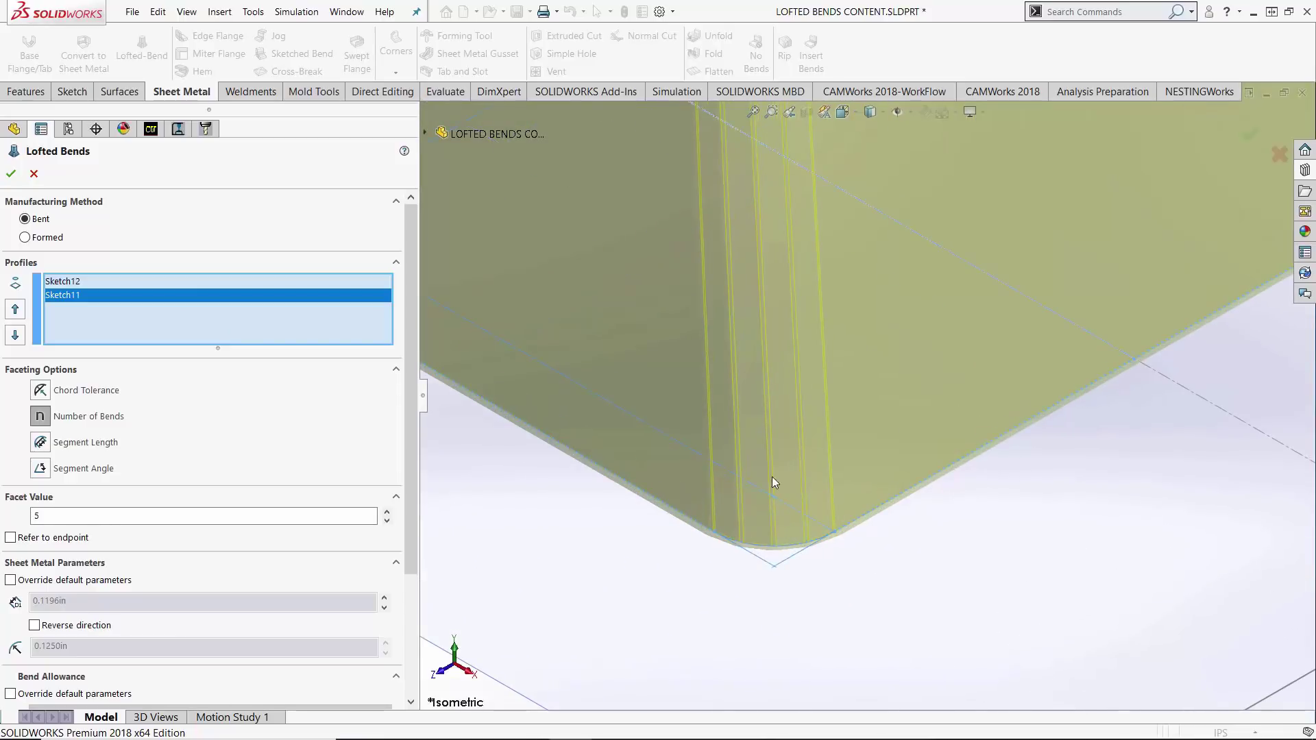
scroll(772, 475, "up", 8)
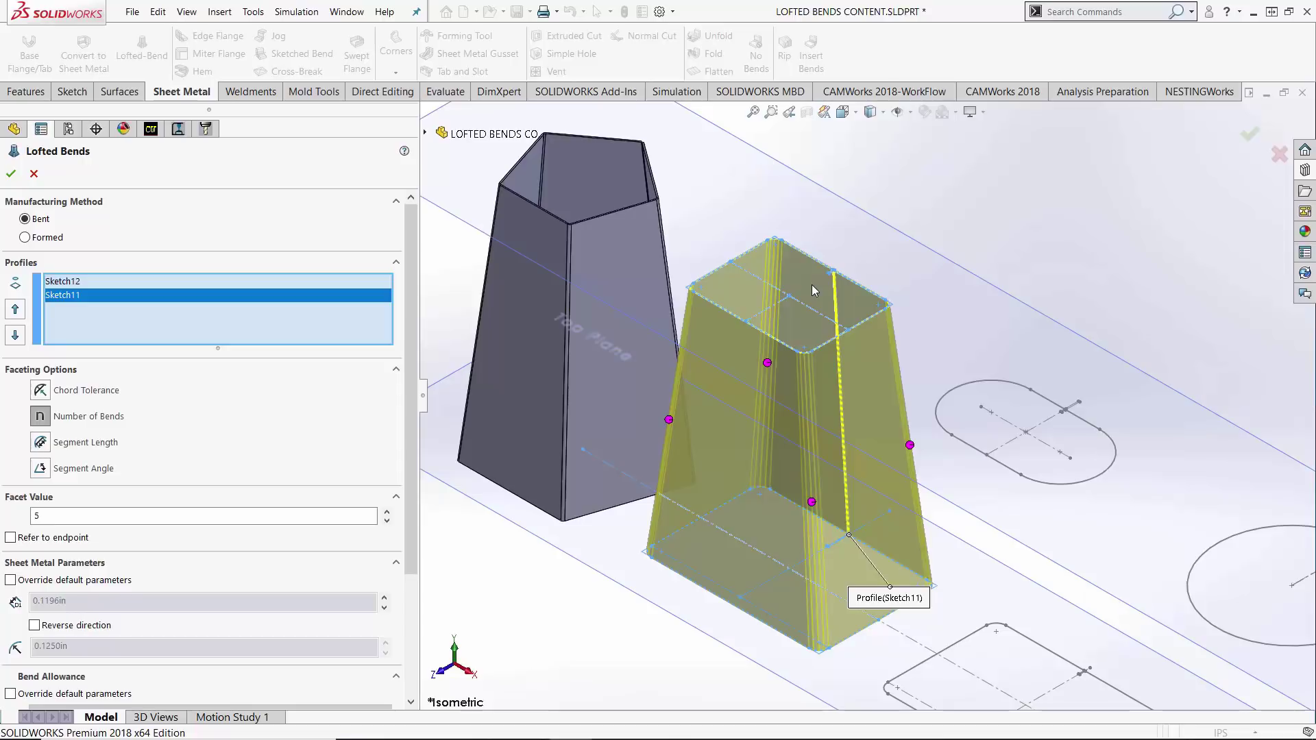
scroll(919, 378, "up", 2)
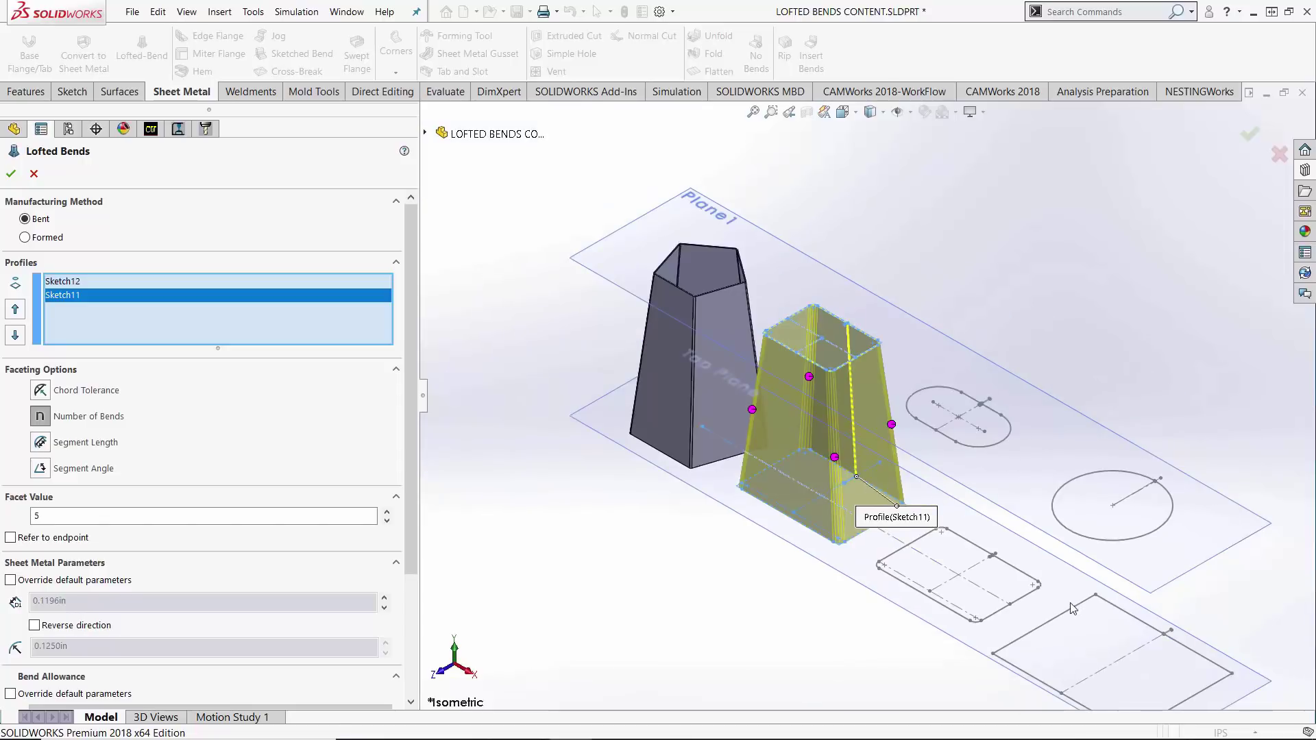
scroll(1102, 589, "down", 1)
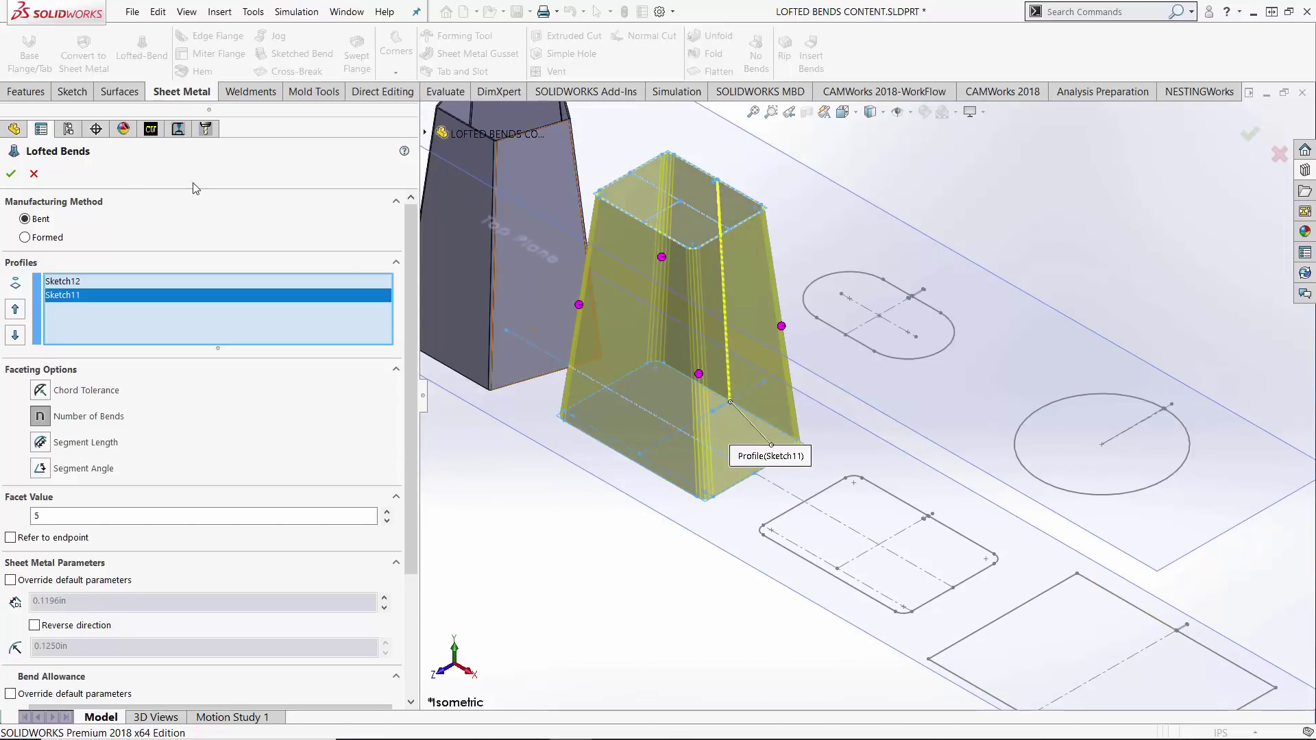
left_click(11, 173)
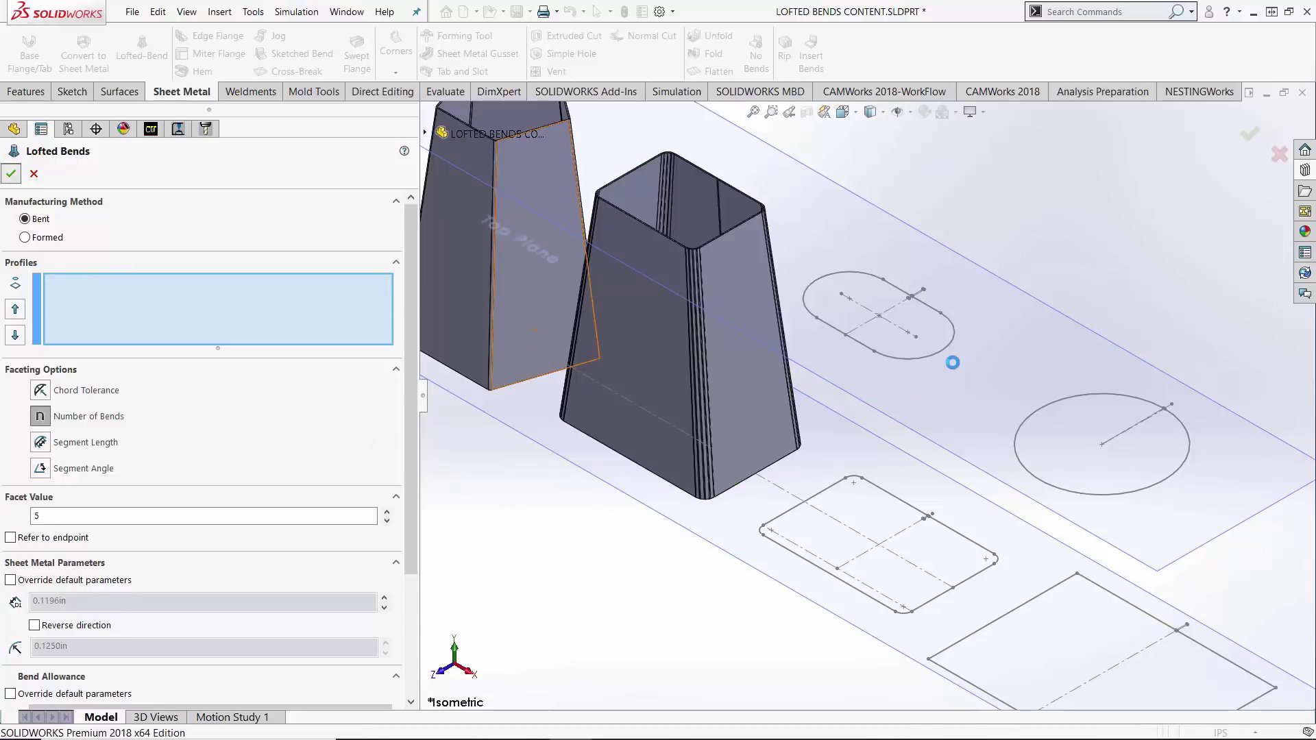
Highlight the slot on the upper plane and the rounded rectangle beneath it to examine them as a profile pair, and clear the selection
scroll(936, 336, "down", 2)
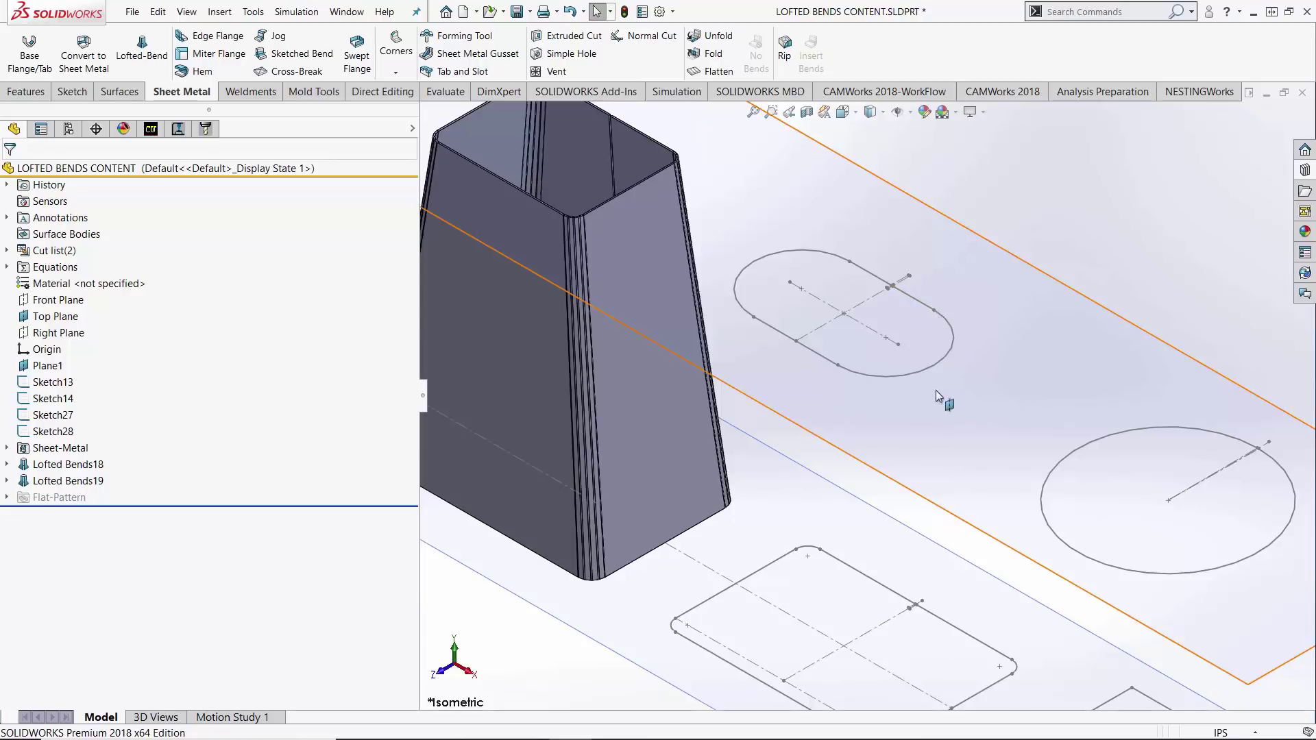
scroll(871, 396, "up", 2)
scroll(911, 569, "down", 2)
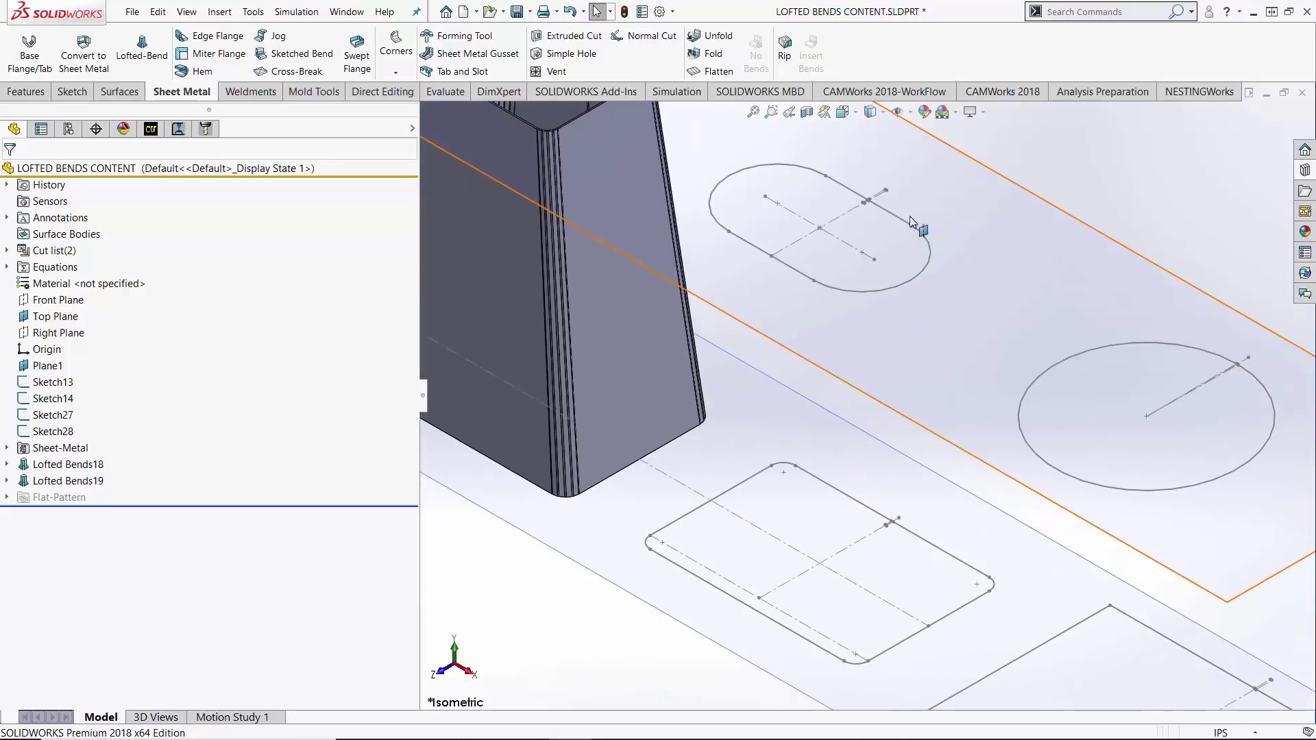
left_click(930, 250)
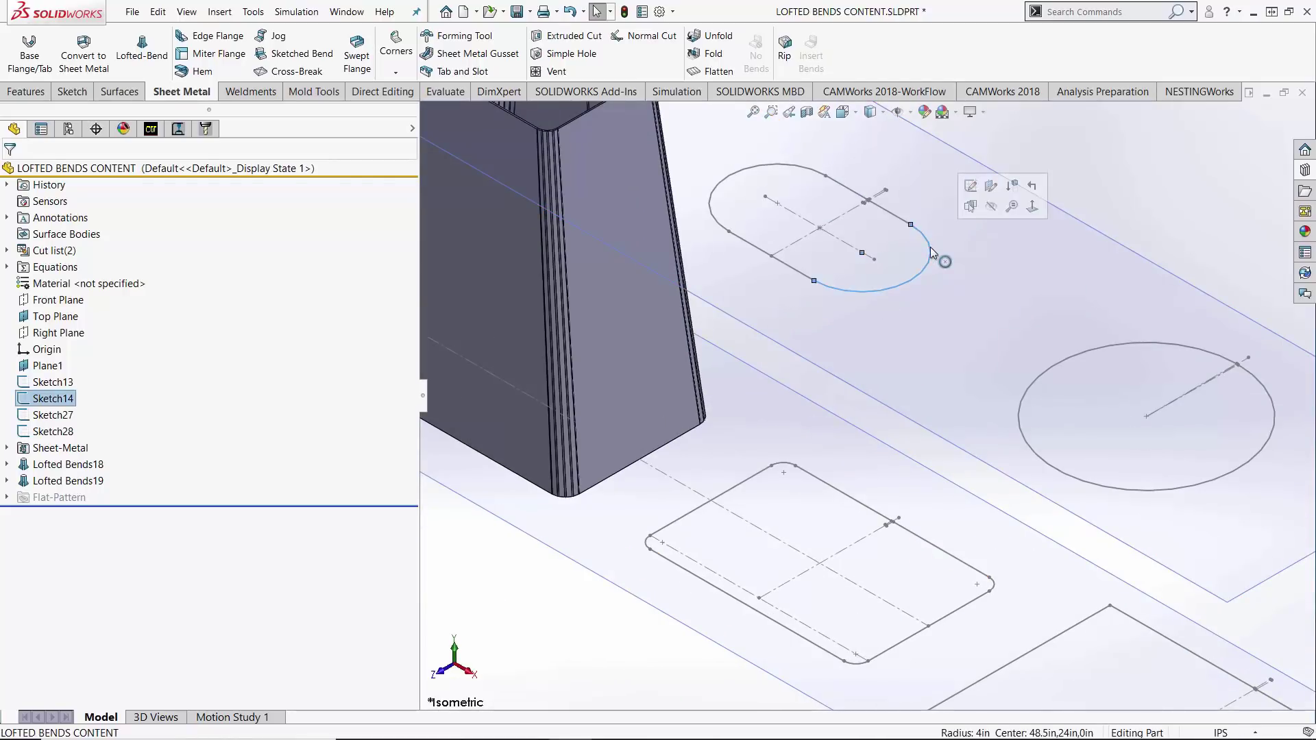
left_click(955, 621, "ctrl")
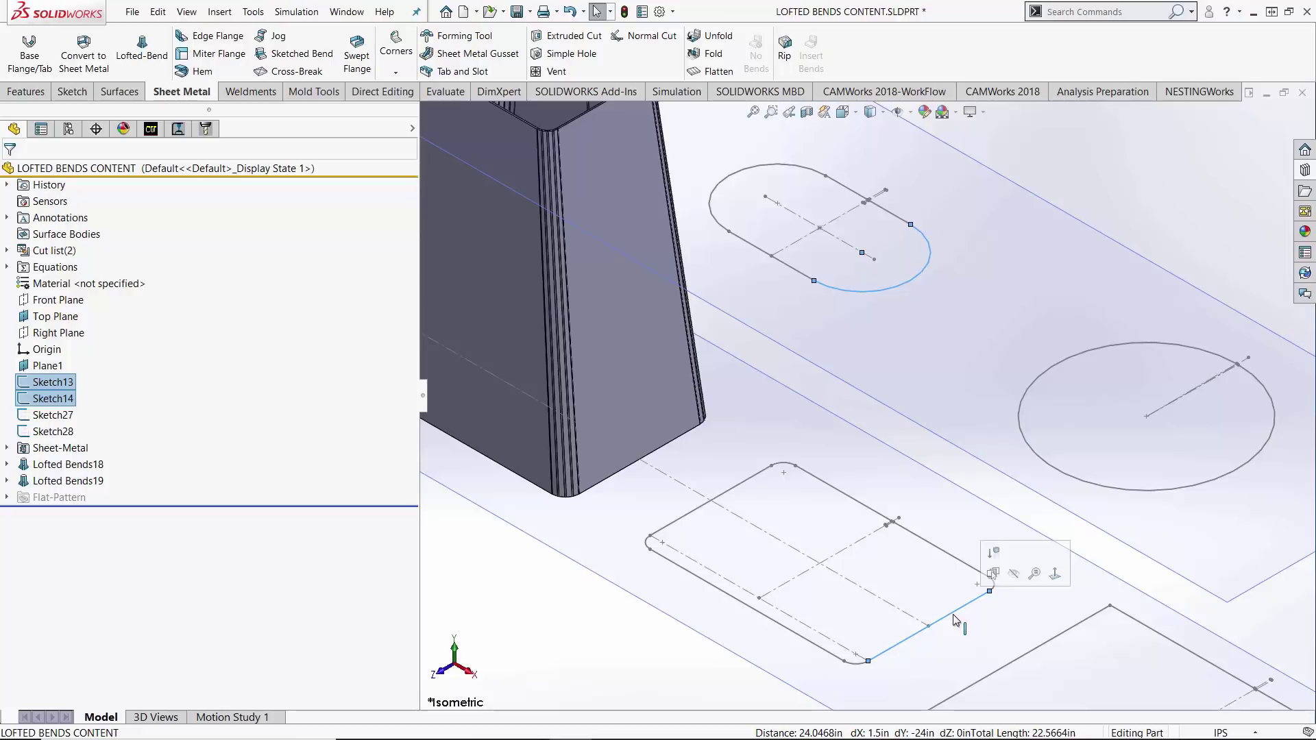
left_click(521, 589)
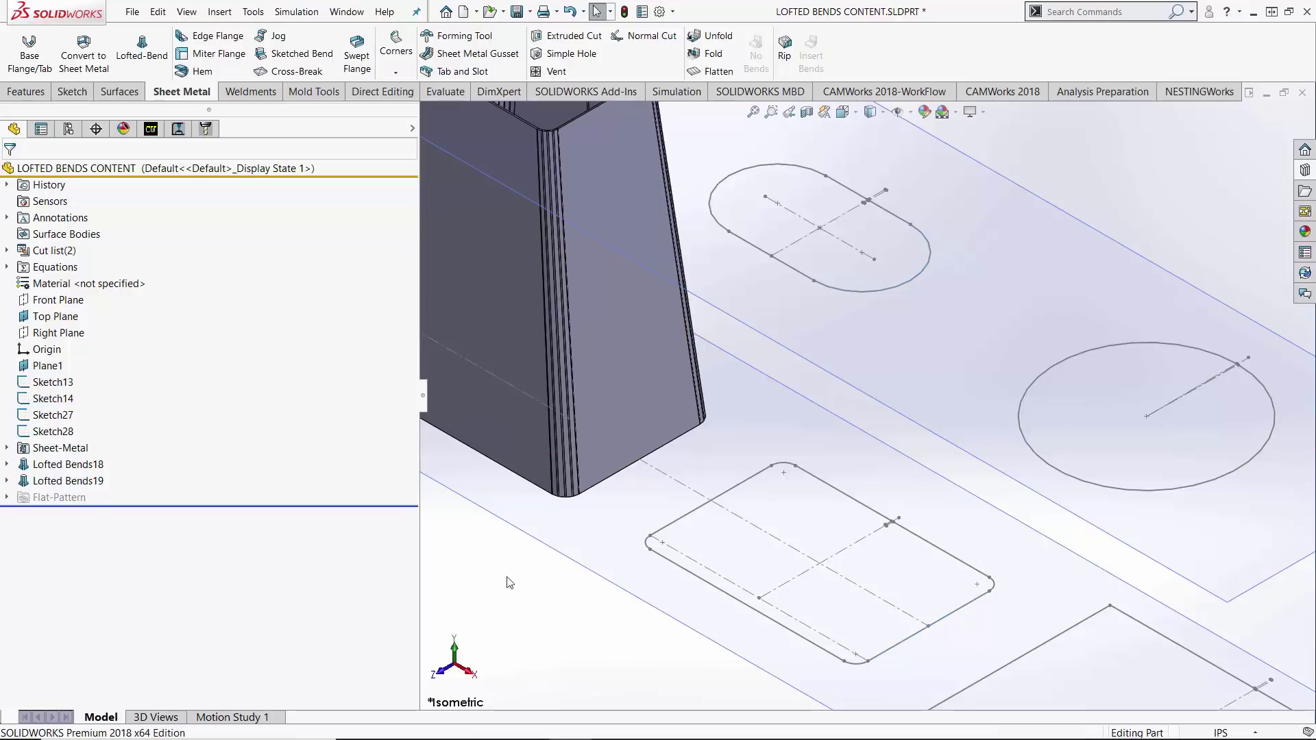
Start a Bent-method Lofted Bend from the upper slot to the rounded rectangle beneath it, using Number of Bends with facet value 5
left_click(142, 54)
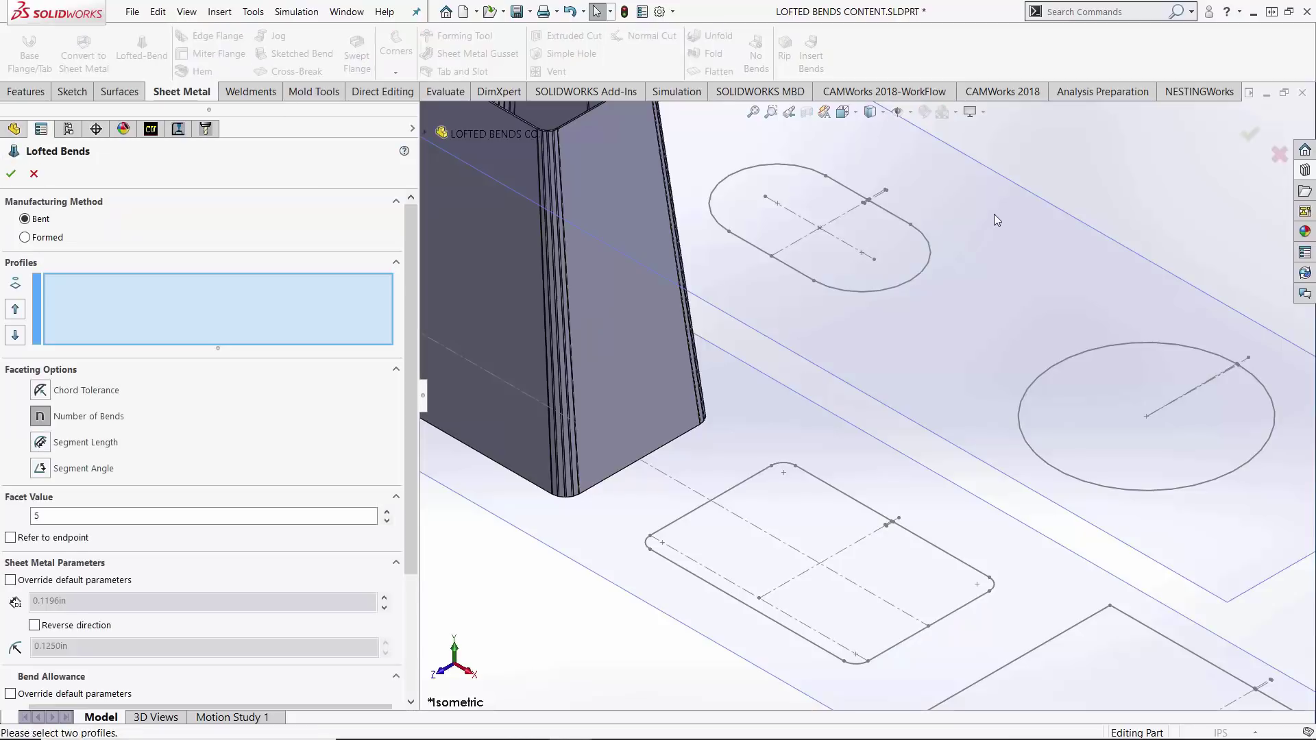
left_click(882, 215)
left_click(912, 537)
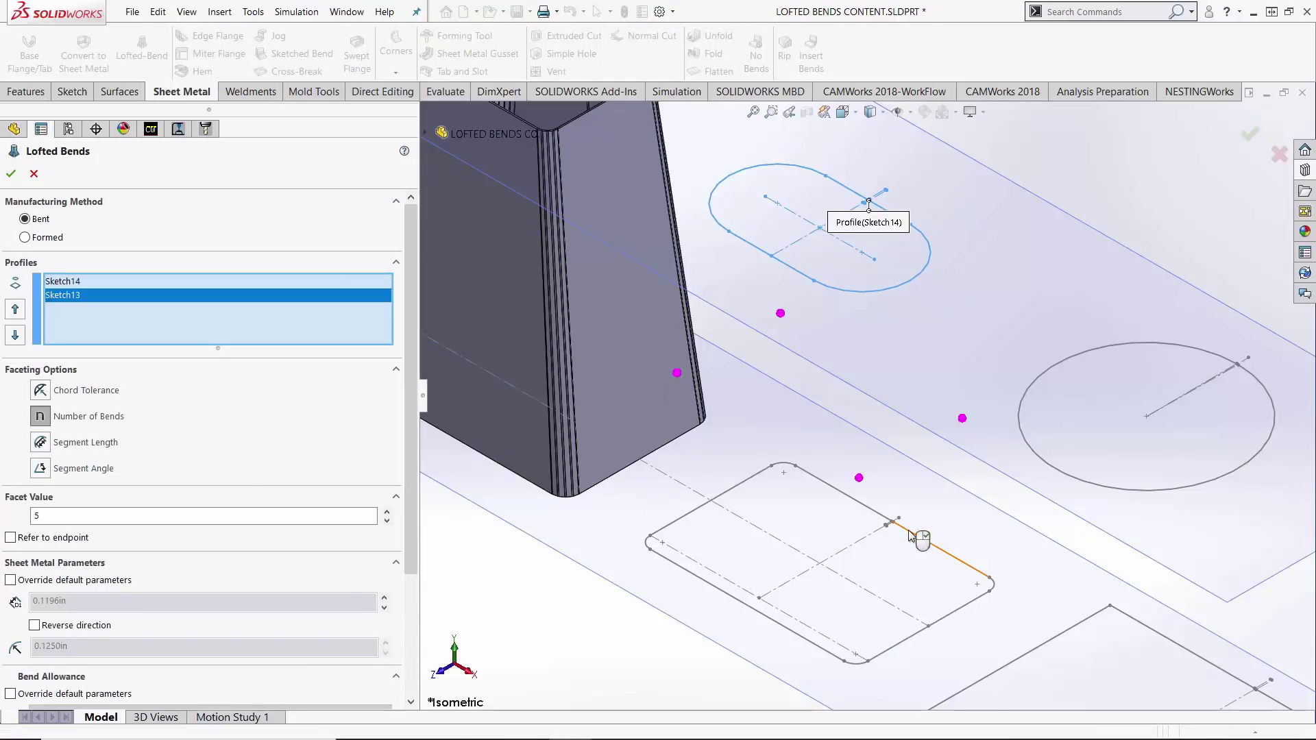
left_click(909, 644)
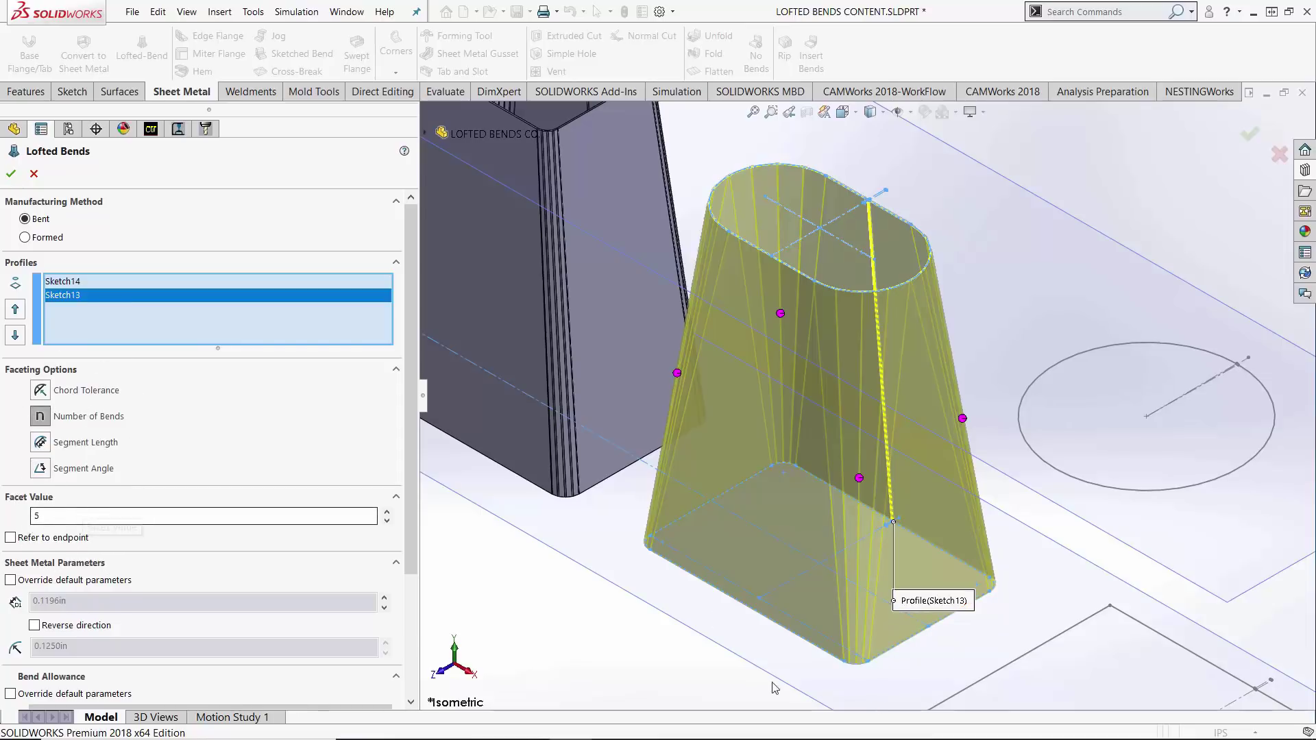
Inspect the previewed bend lines at the rounded rectangle's near corner and the slot's rounded end, and accept the lofted bend
scroll(864, 656, "down", 2)
scroll(865, 657, "down", 3)
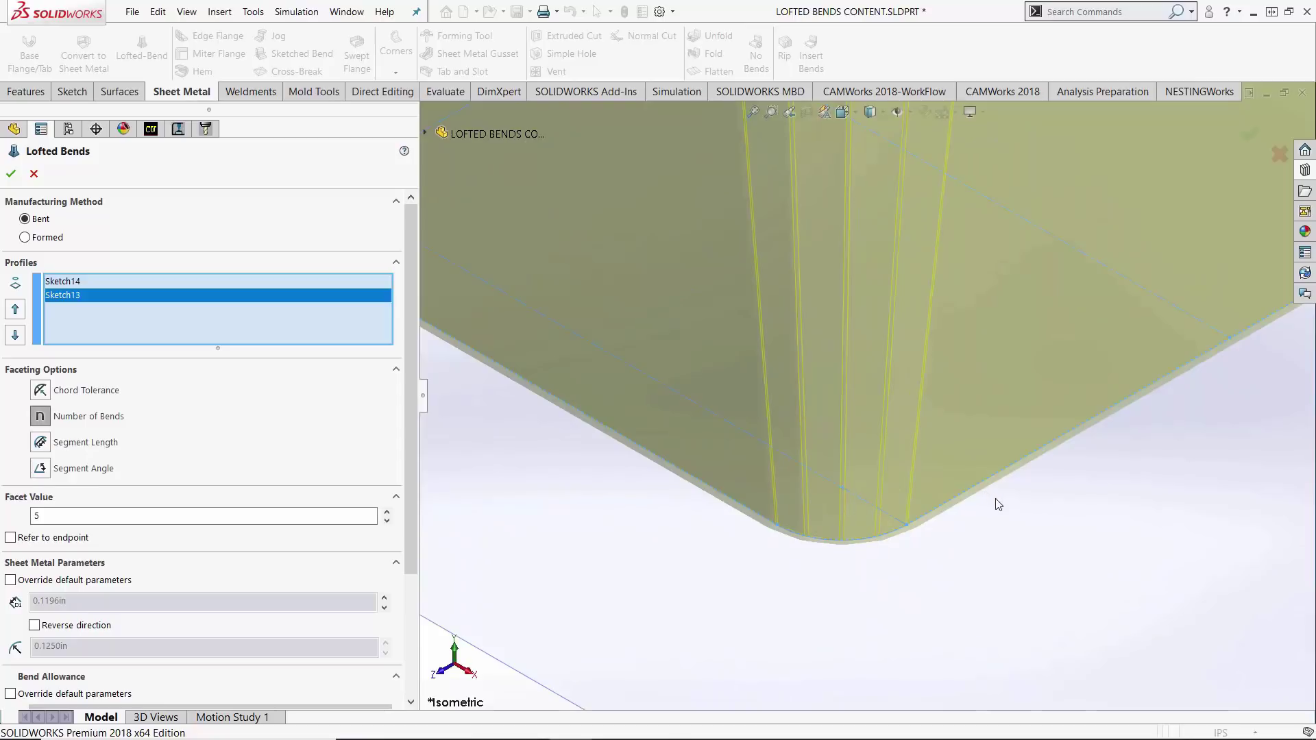
scroll(995, 480, "up", 4)
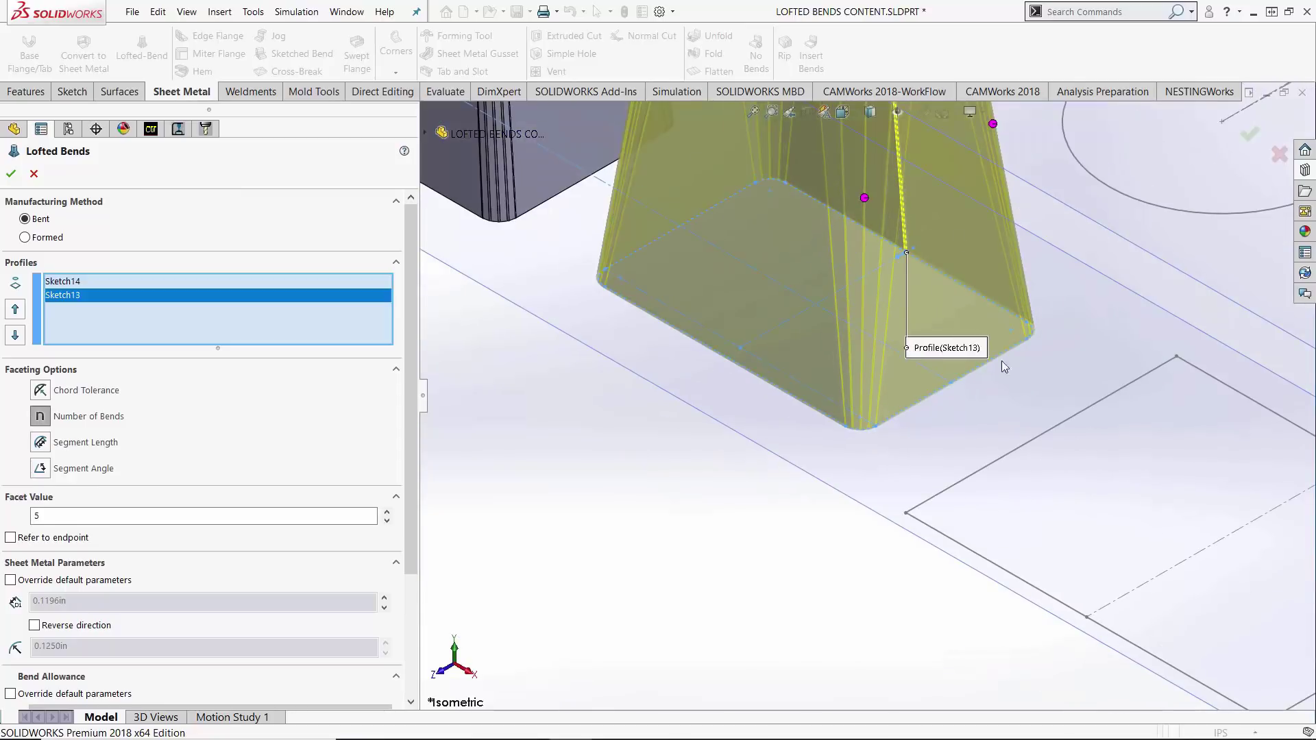
scroll(884, 198, "up", 3)
scroll(891, 302, "down", 6)
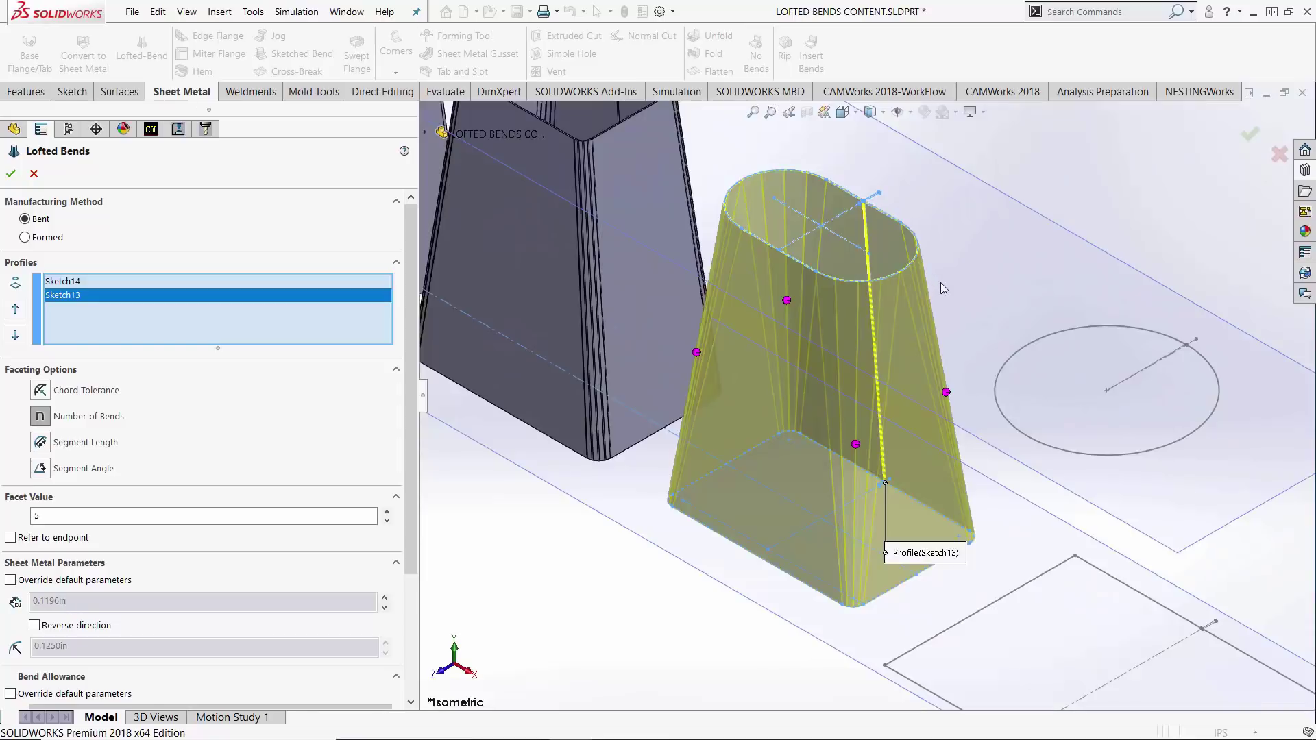
left_click(849, 285)
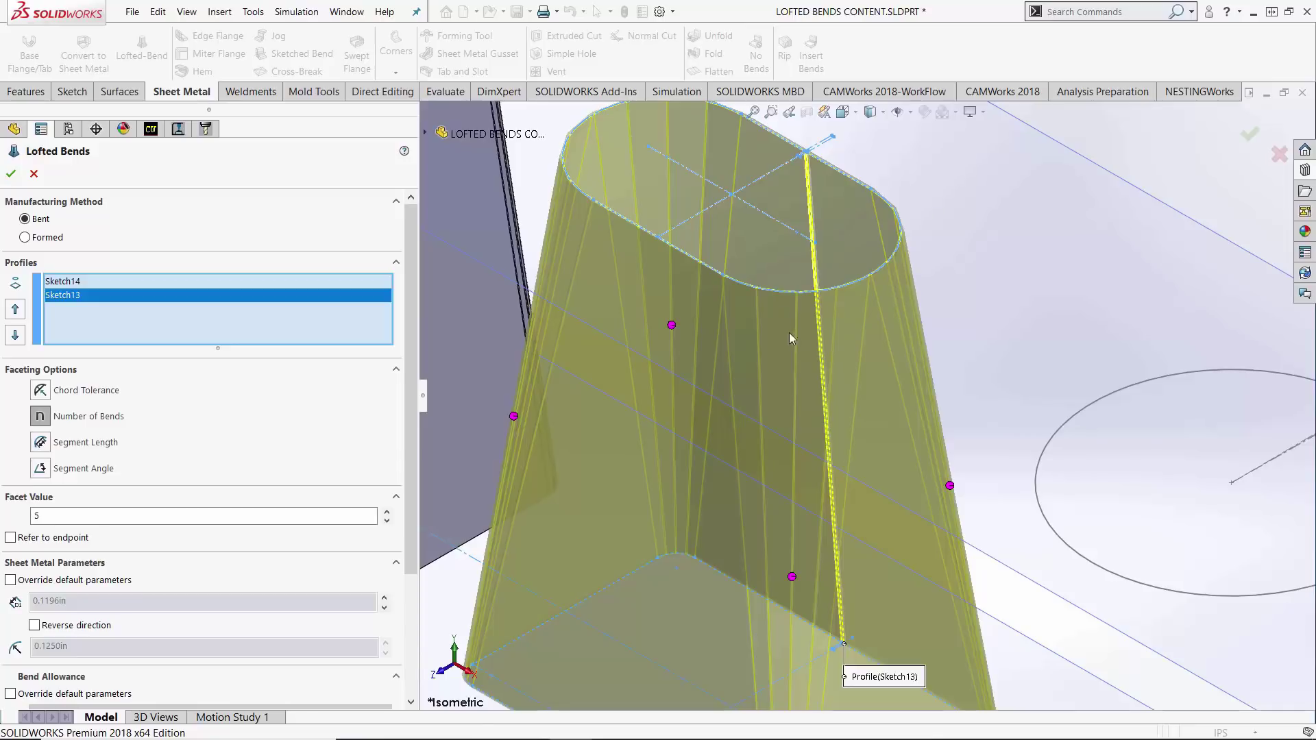
scroll(788, 332, "up", 3)
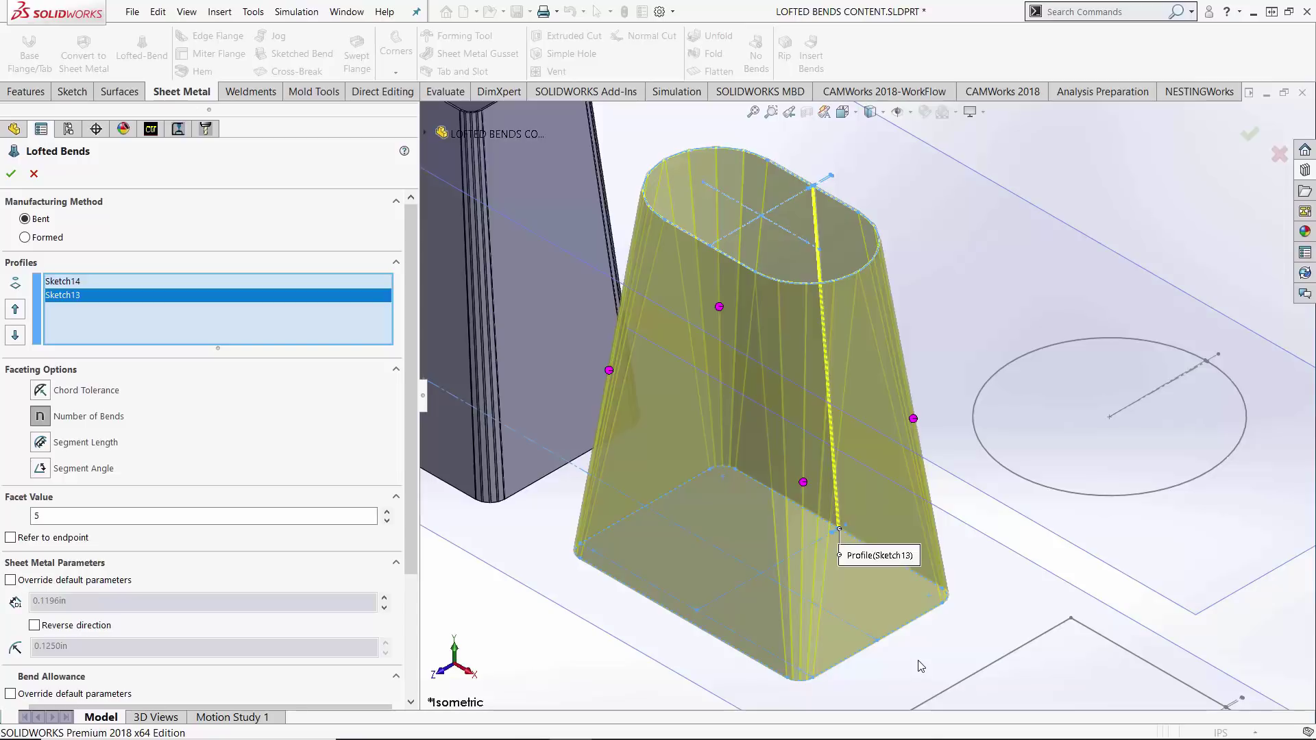
left_click(11, 174)
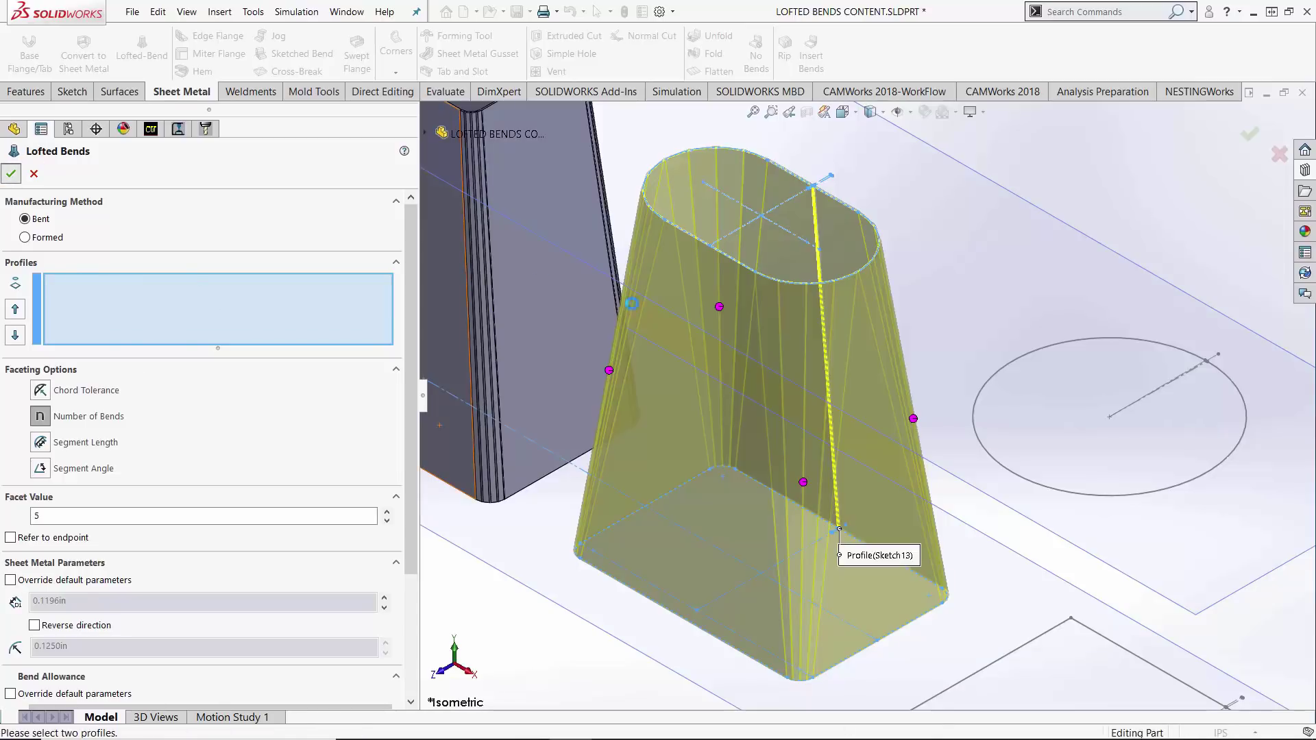
Start a Bent-method Lofted Bend from the remaining upper circle to the sharp-cornered rectangle beneath it, using Number of Bends with facet value 5
scroll(1117, 521, "up", 3)
scroll(1096, 568, "down", 5)
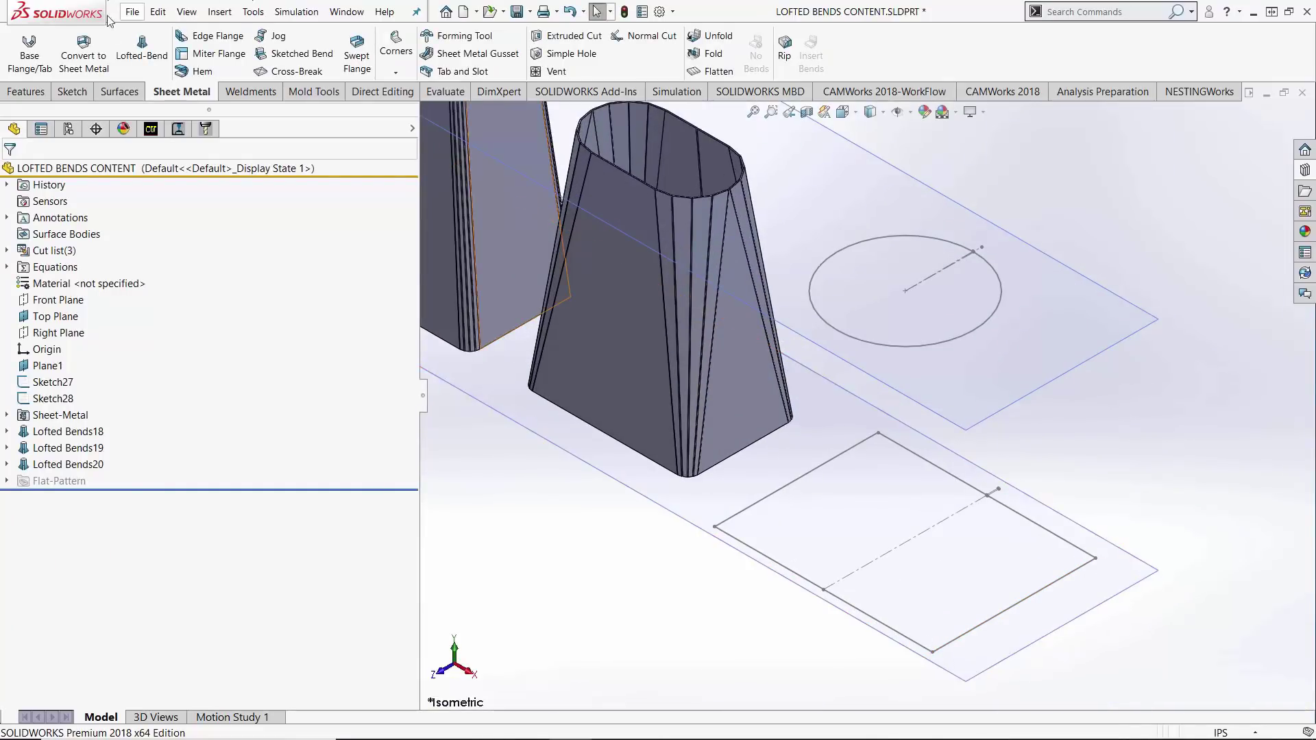
left_click(141, 49)
left_click(993, 270)
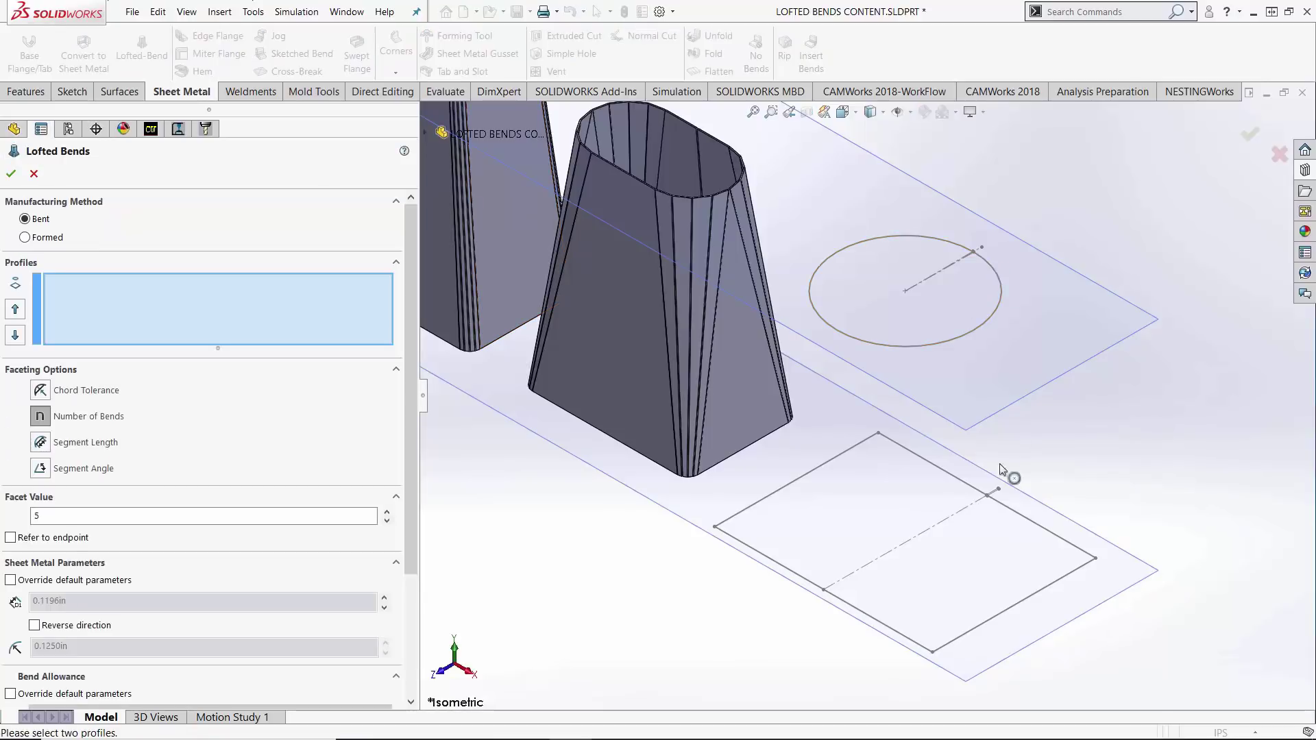
left_click(999, 510)
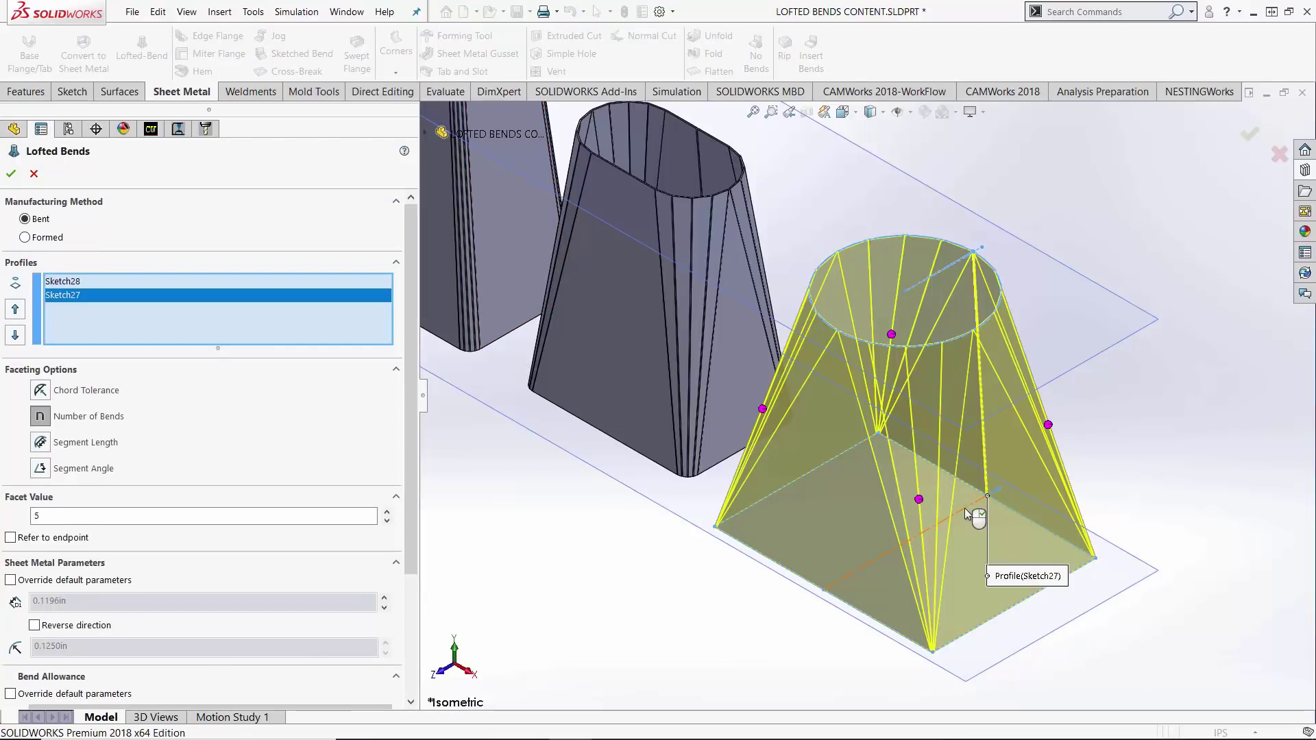
Turn on Refer to endpoint and inspect how the bends end at the rectangle's near corner
left_click(48, 540)
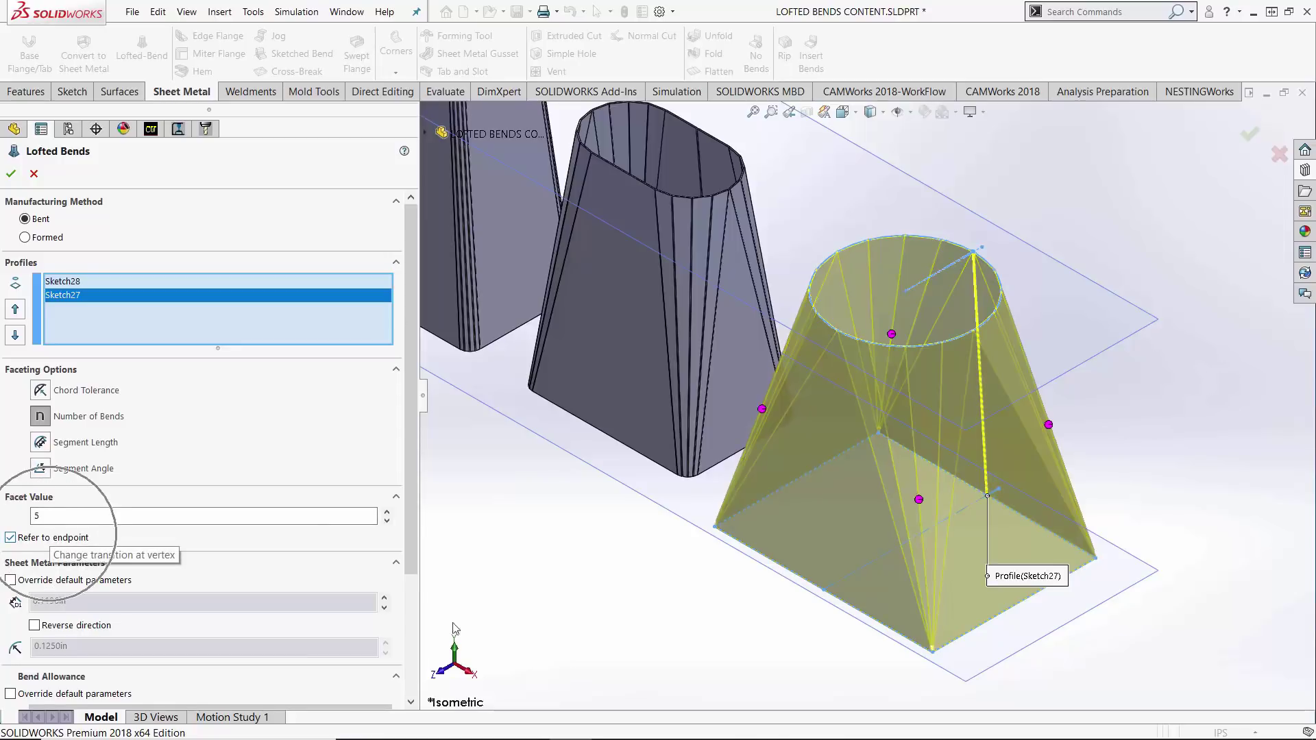
scroll(937, 641, "down", 4)
scroll(891, 532, "down", 5)
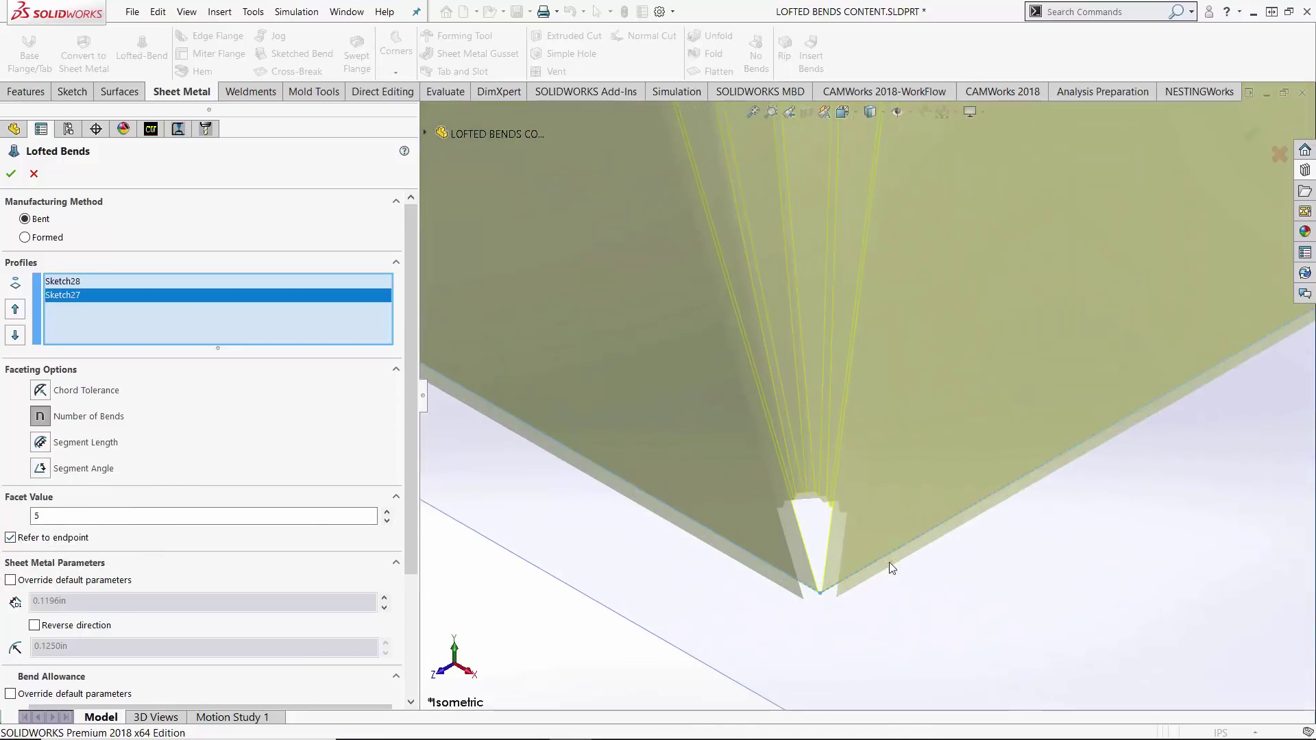
left_click(827, 577)
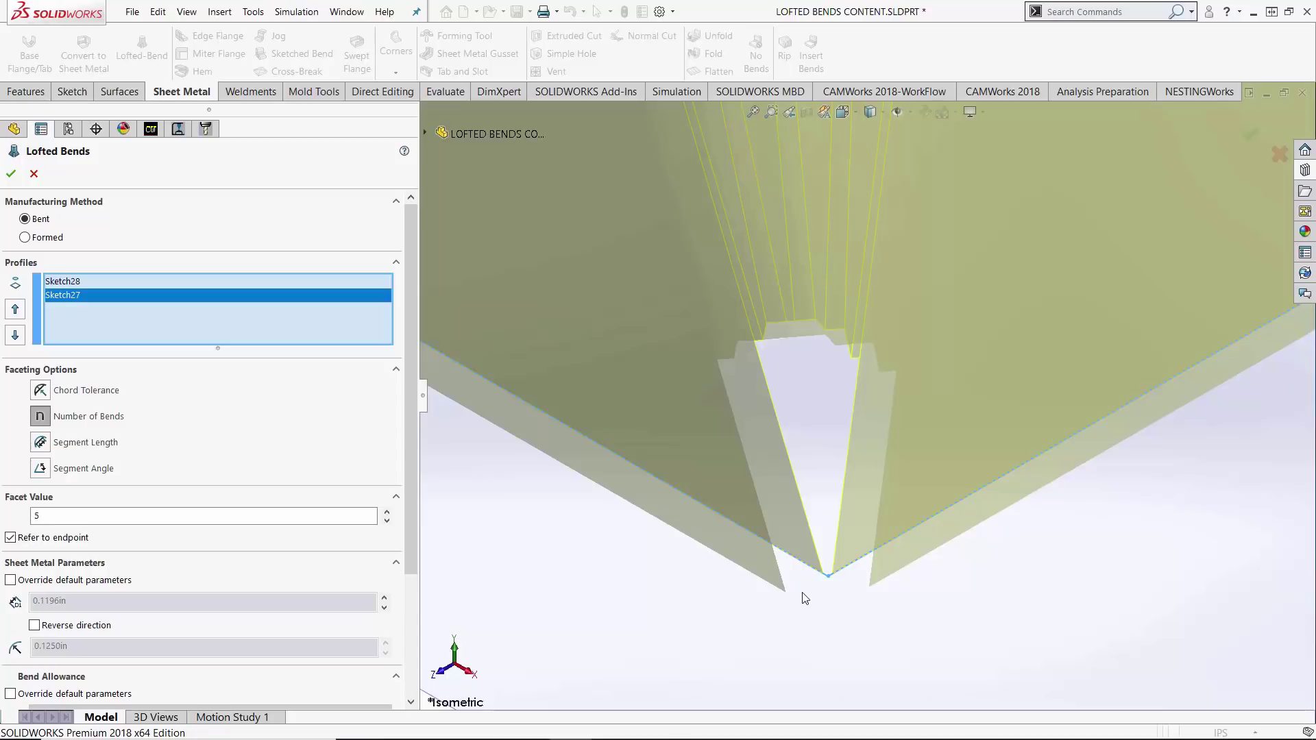
Turn off Refer to endpoint, accept the circle-to-rectangle lofted bend, and reorient the view
left_click(61, 541)
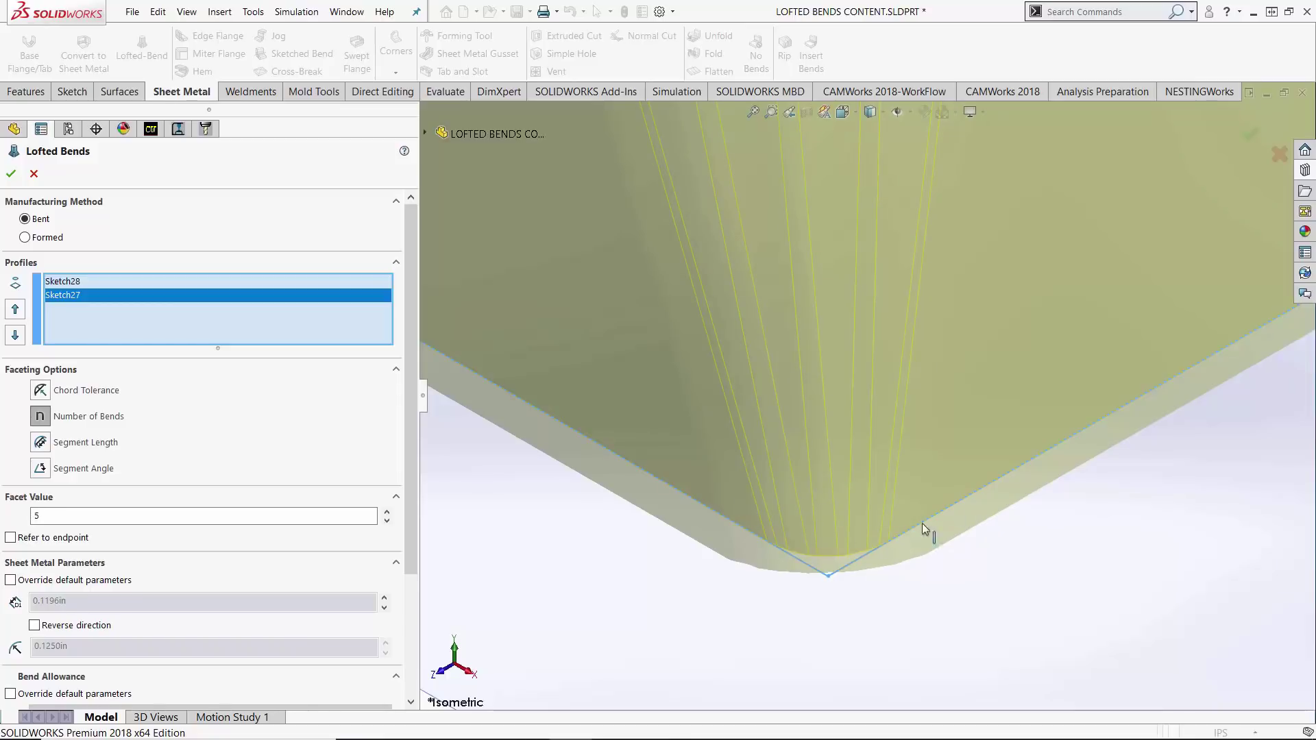
left_click(11, 173)
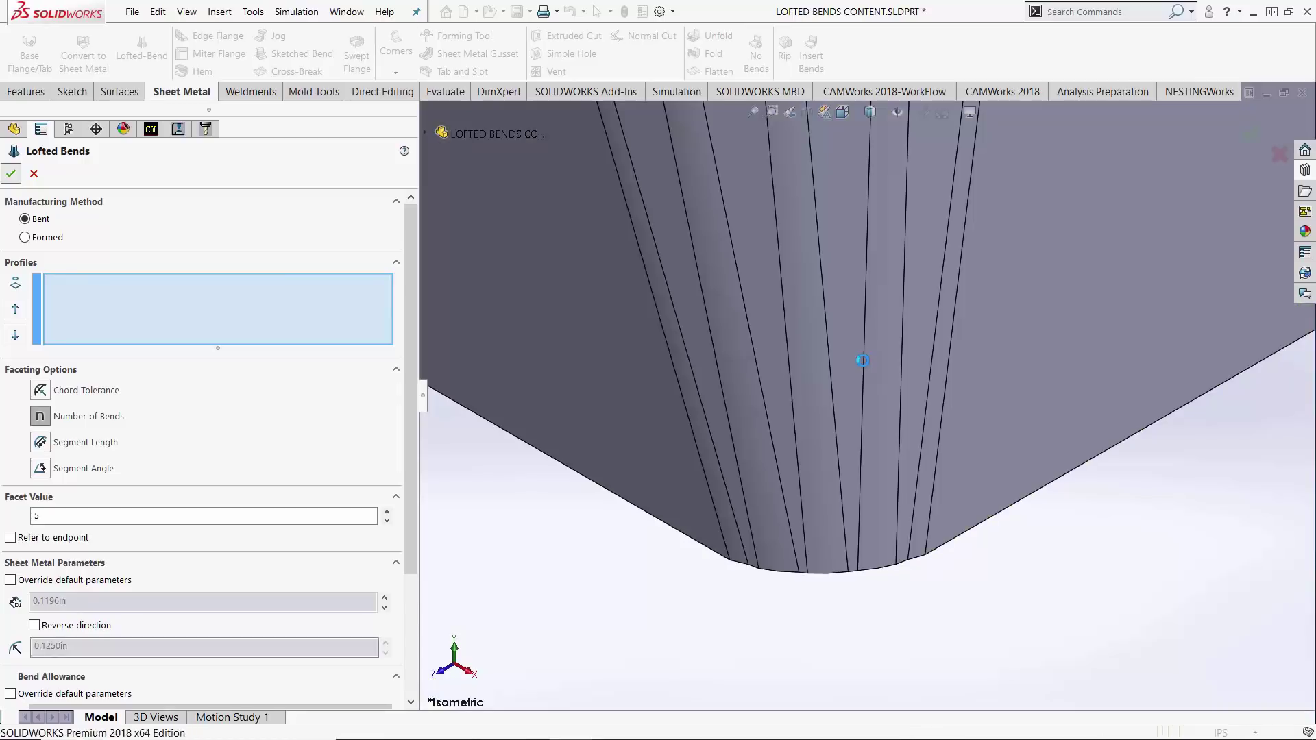
key("space")
left_click(1159, 228)
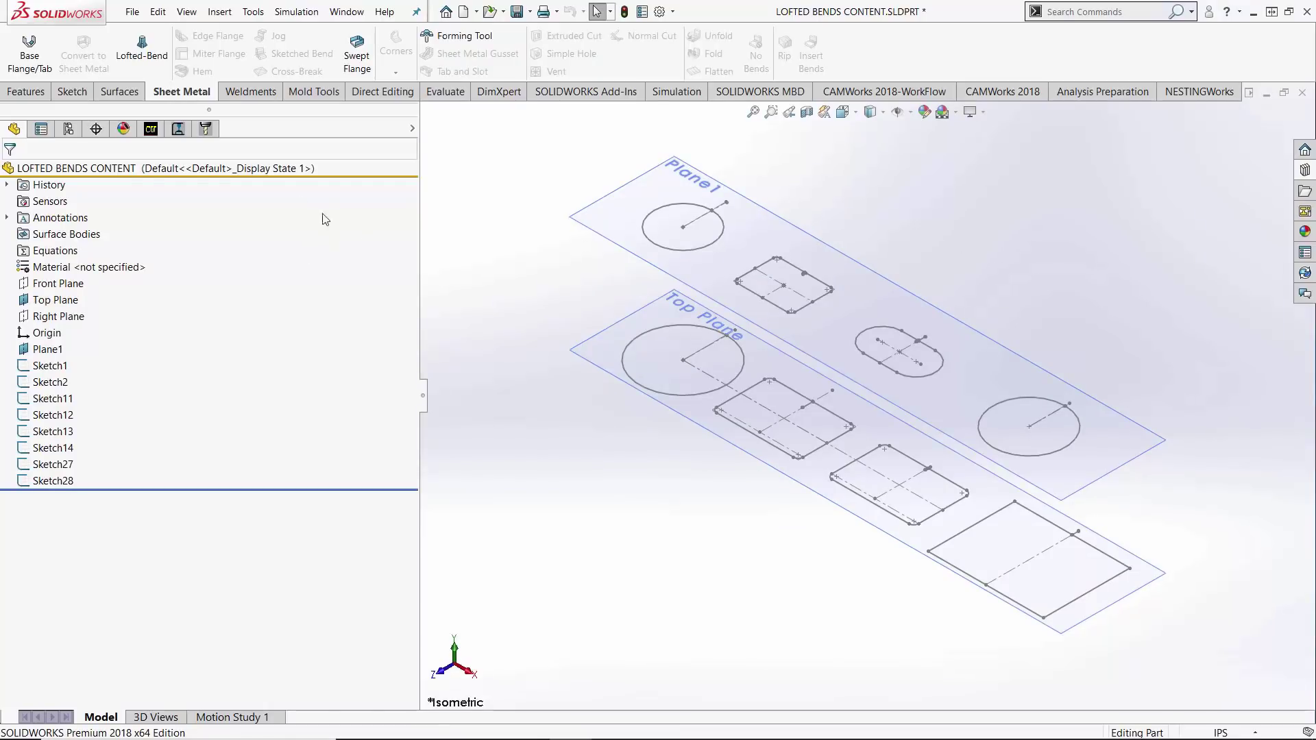
Start a Formed-method Lofted Bend from the first circle on Plane1 to the larger circle beneath it, with thickness 0.1196 in
left_click(142, 45)
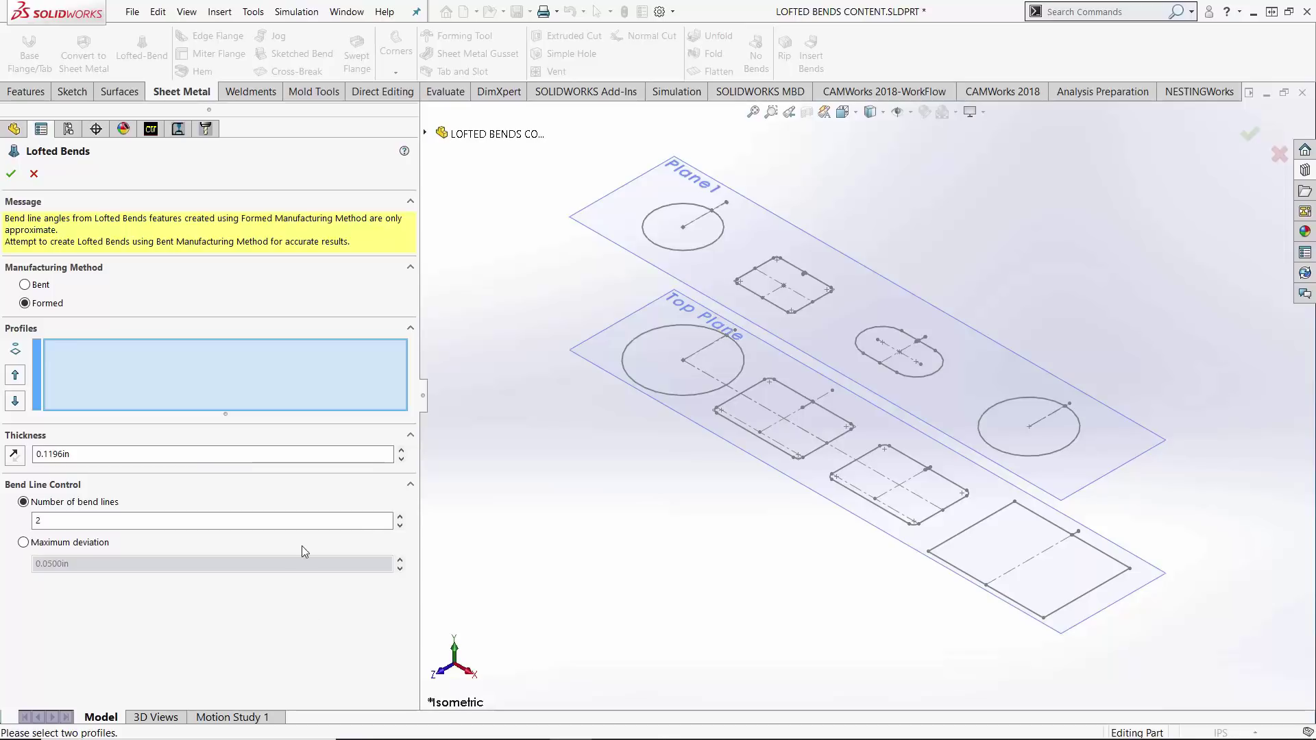
scroll(786, 260, "down", 5)
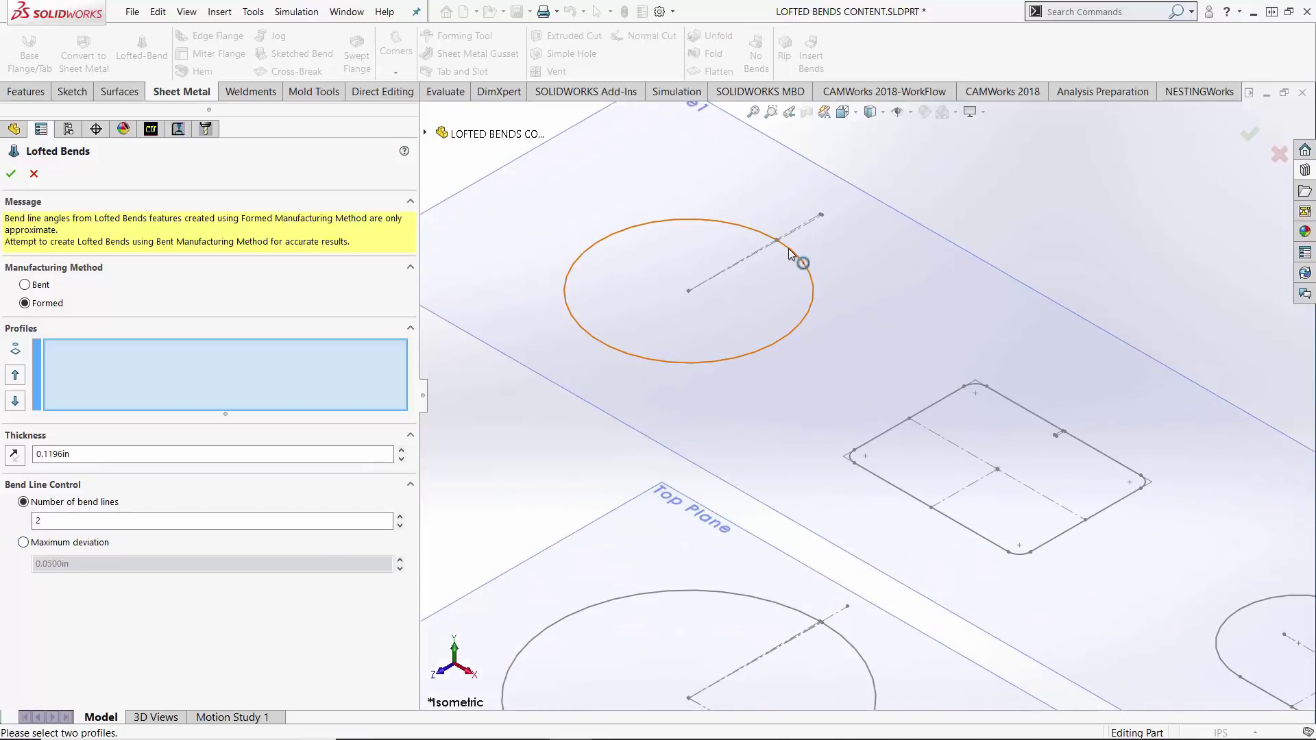
left_click(788, 251)
left_click(849, 643)
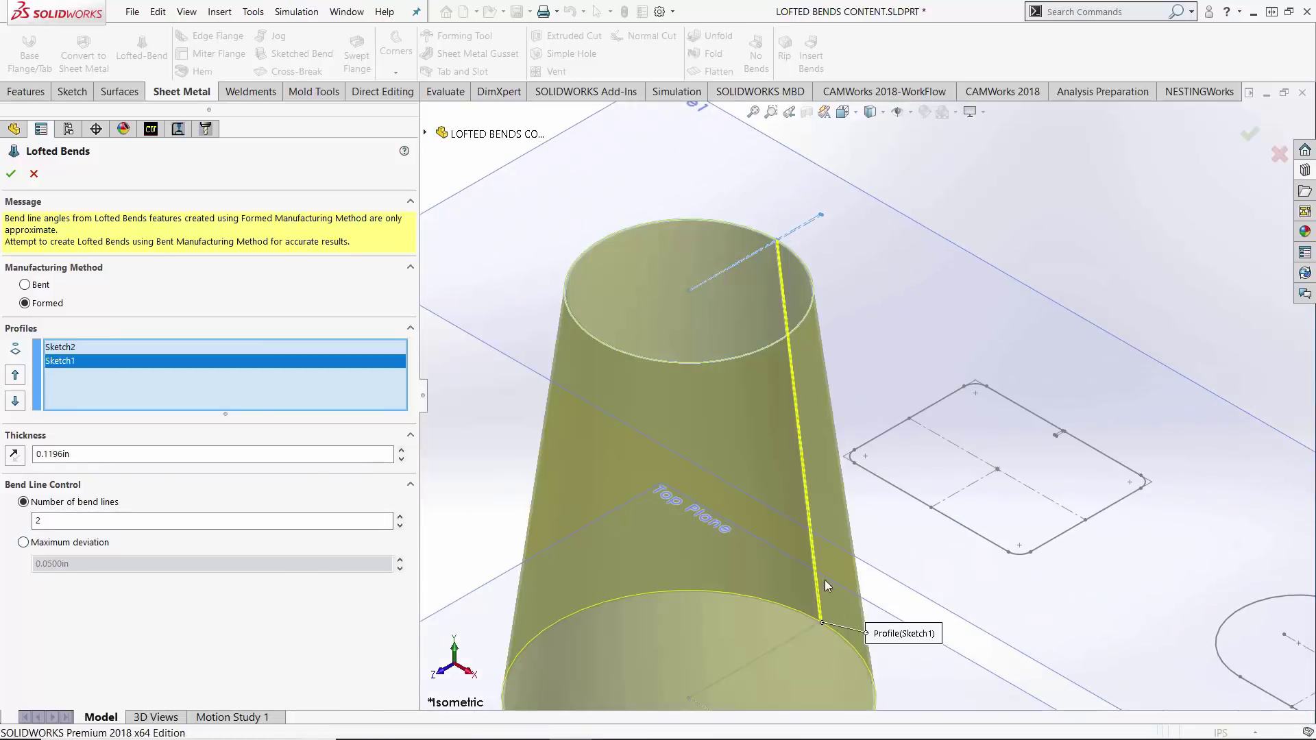
scroll(815, 565, "up", 3)
scroll(814, 521, "down", 3)
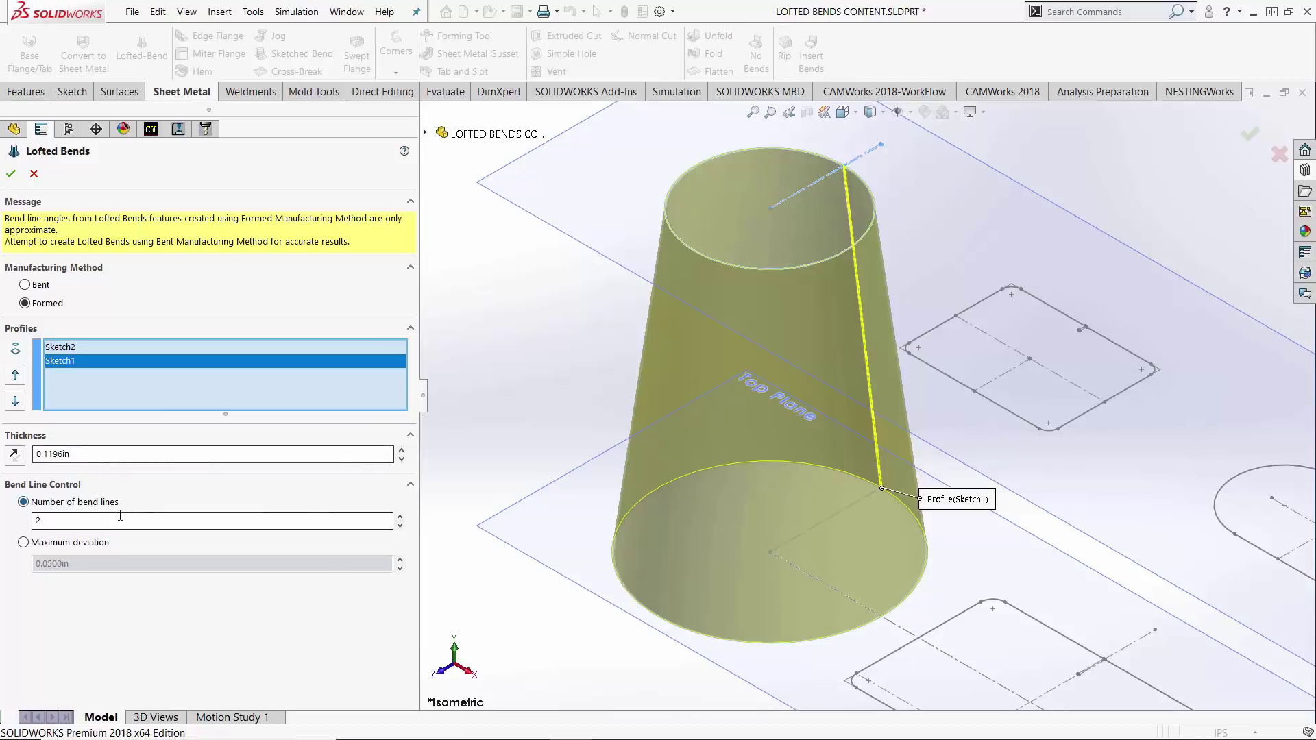
Set the number of bend lines to 5 and accept the formed lofted bend
left_click(93, 505)
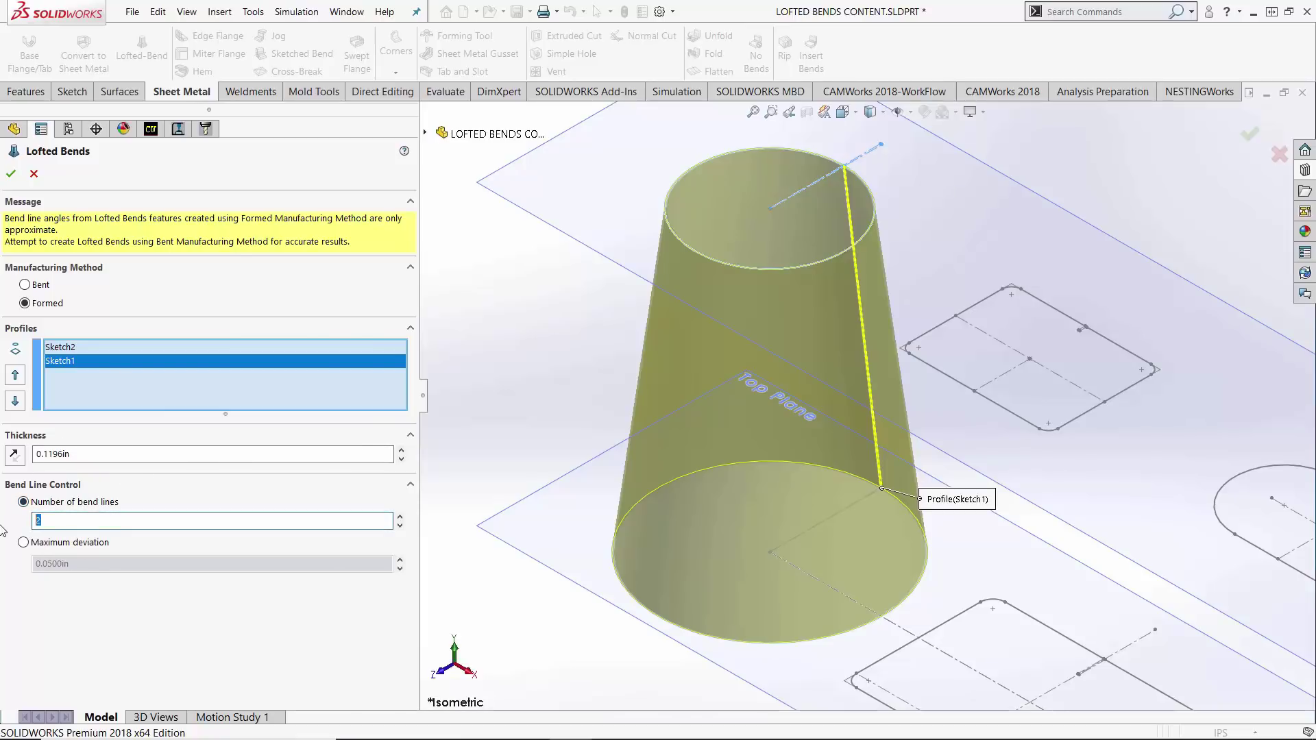
type("1")
key("BackSpace")
type("5")
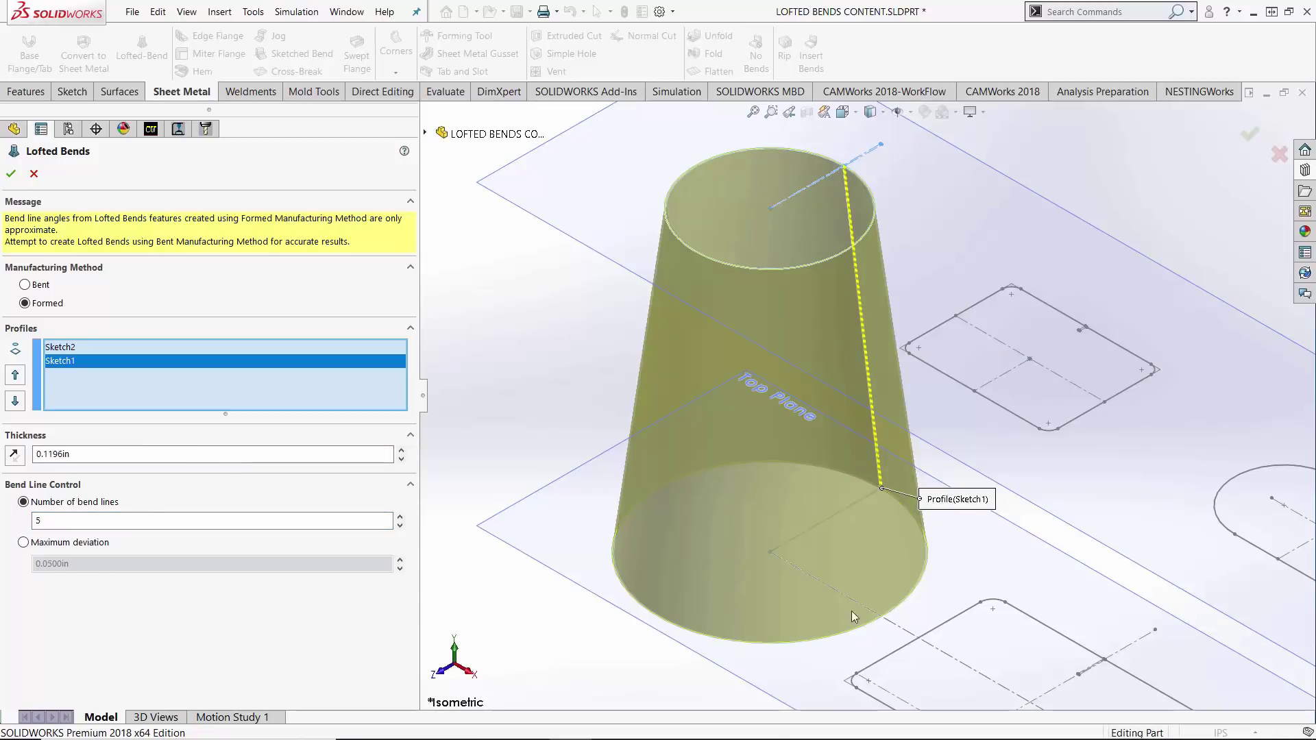
left_click(12, 174)
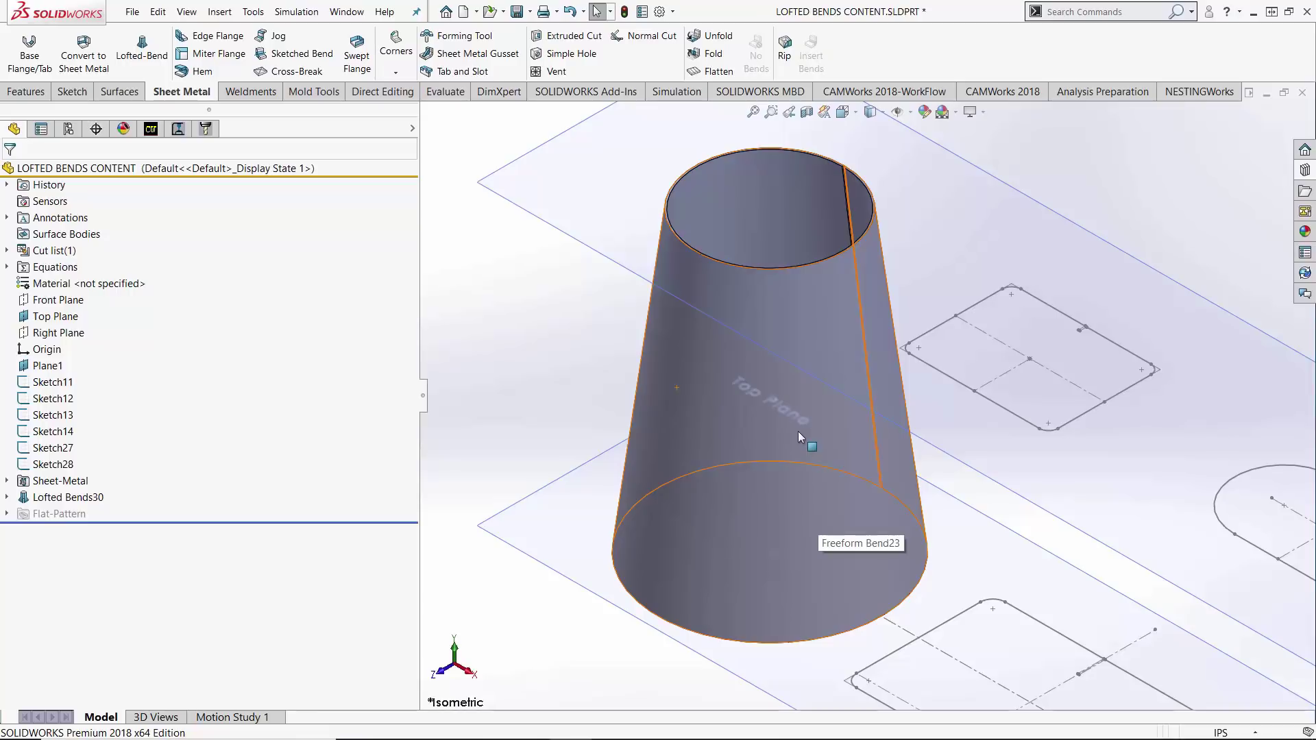
Flatten the formed cone to examine its bend lines, and return it to the folded state
left_click(707, 75)
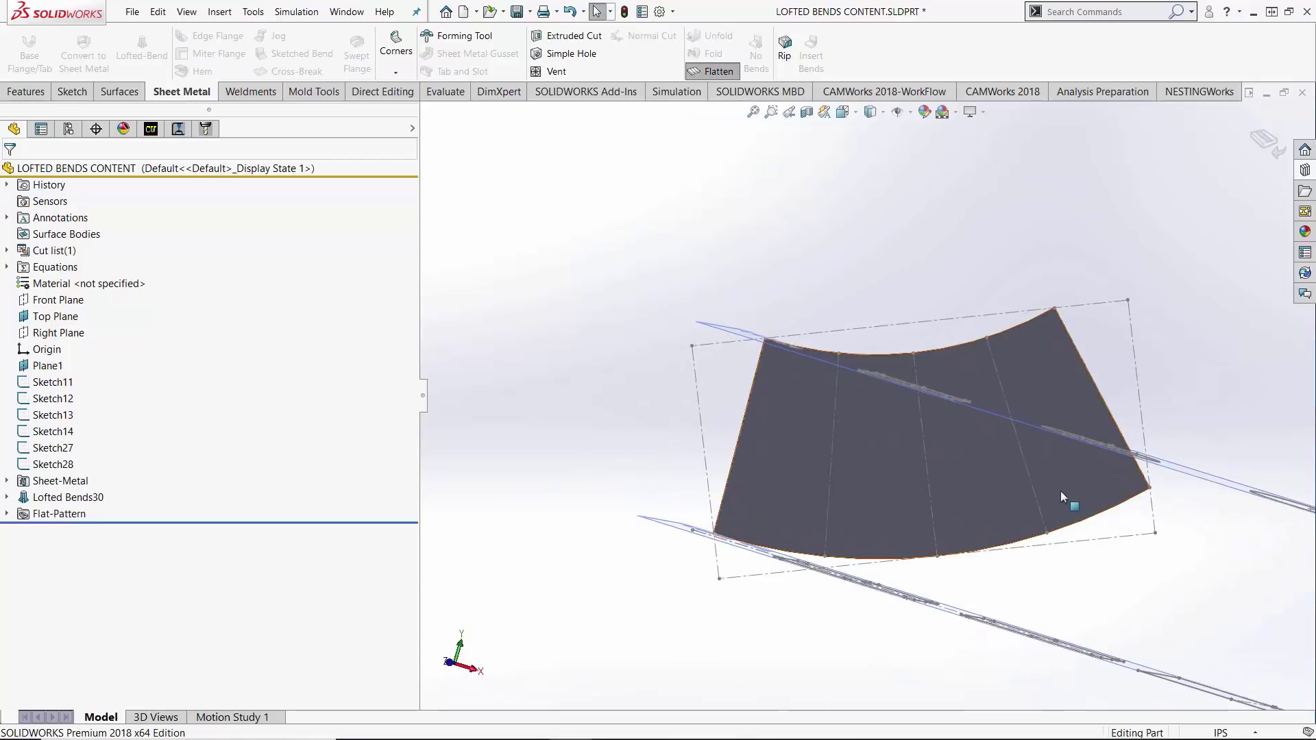
scroll(956, 510, "down", 3)
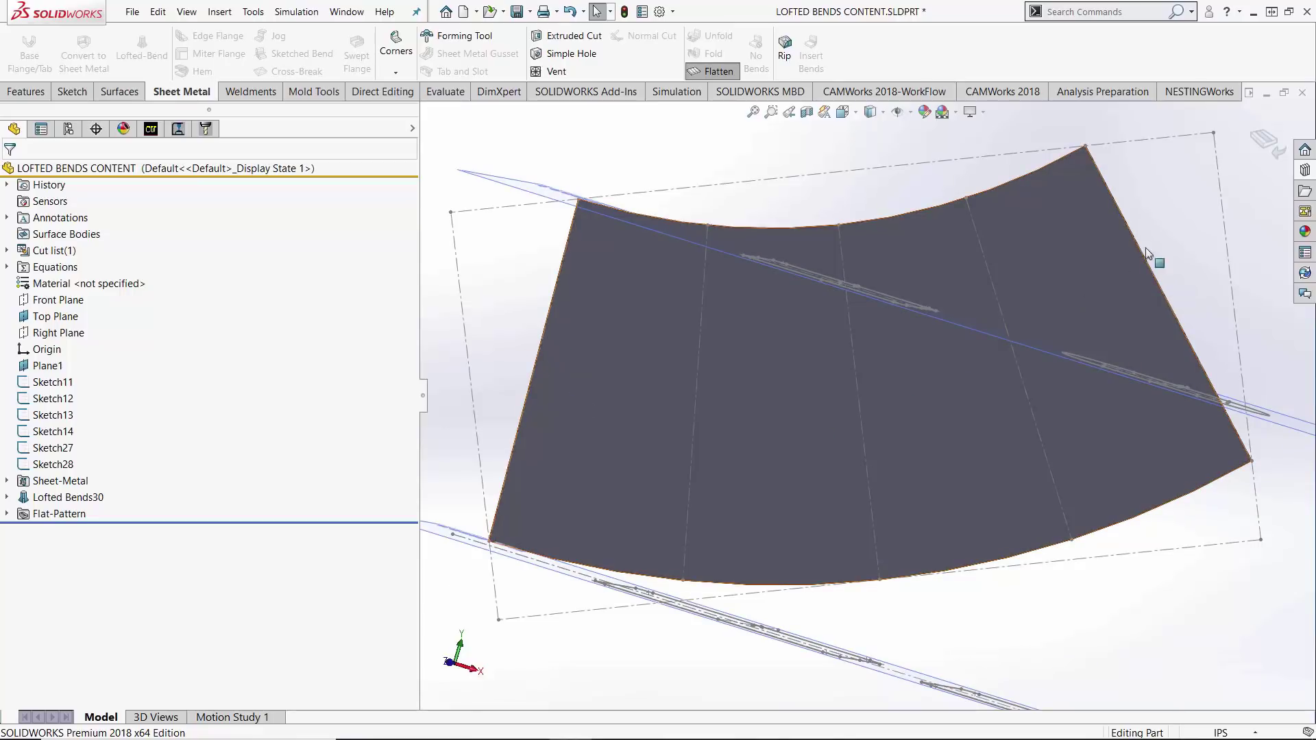
left_click(1263, 139)
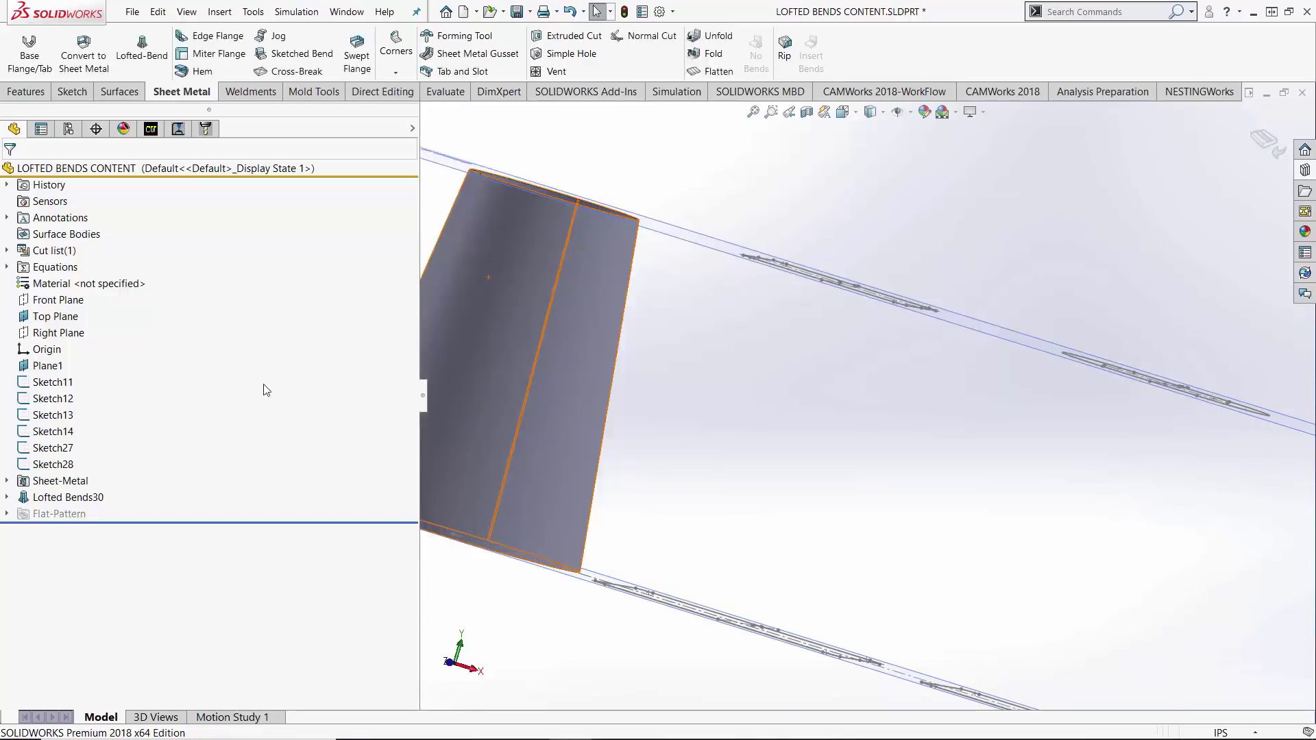
Edit the formed lofted bend and switch its bend line control to Maximum deviation at 0.0500 in
right_click(72, 503)
left_click(103, 381)
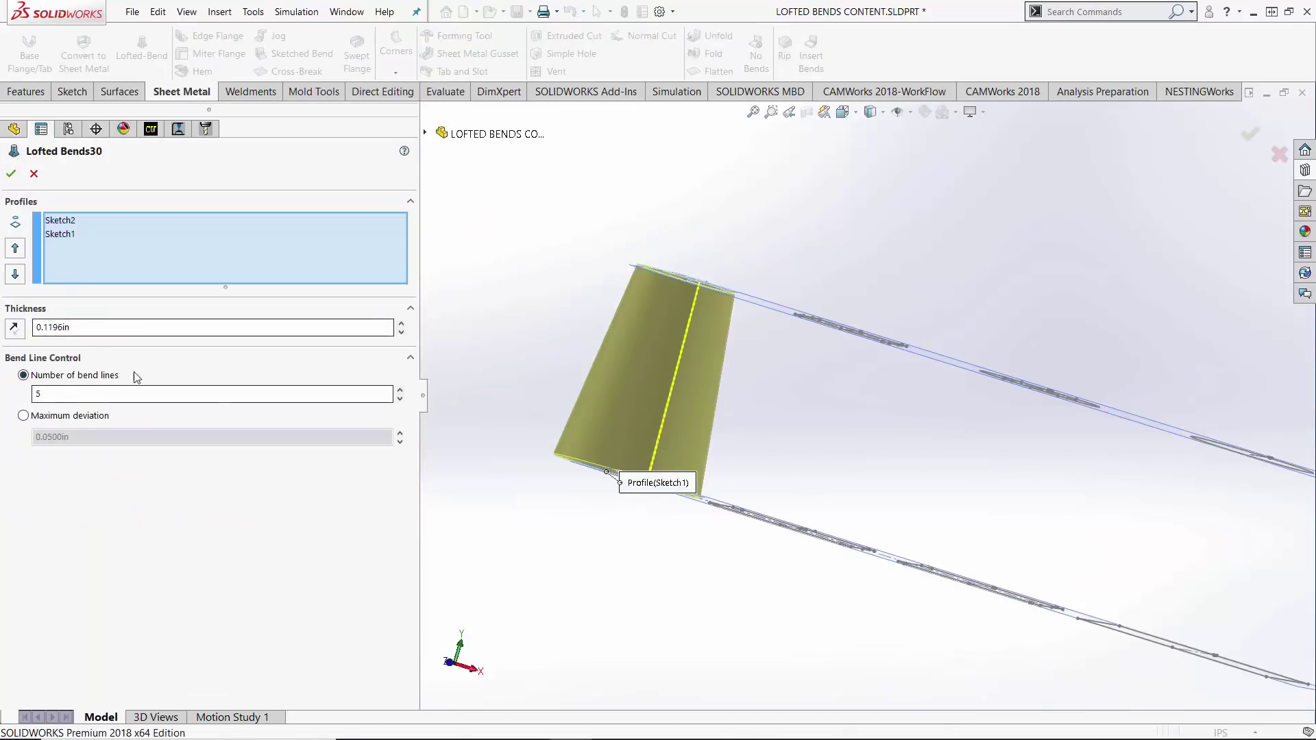
left_click(23, 415)
left_click(89, 439)
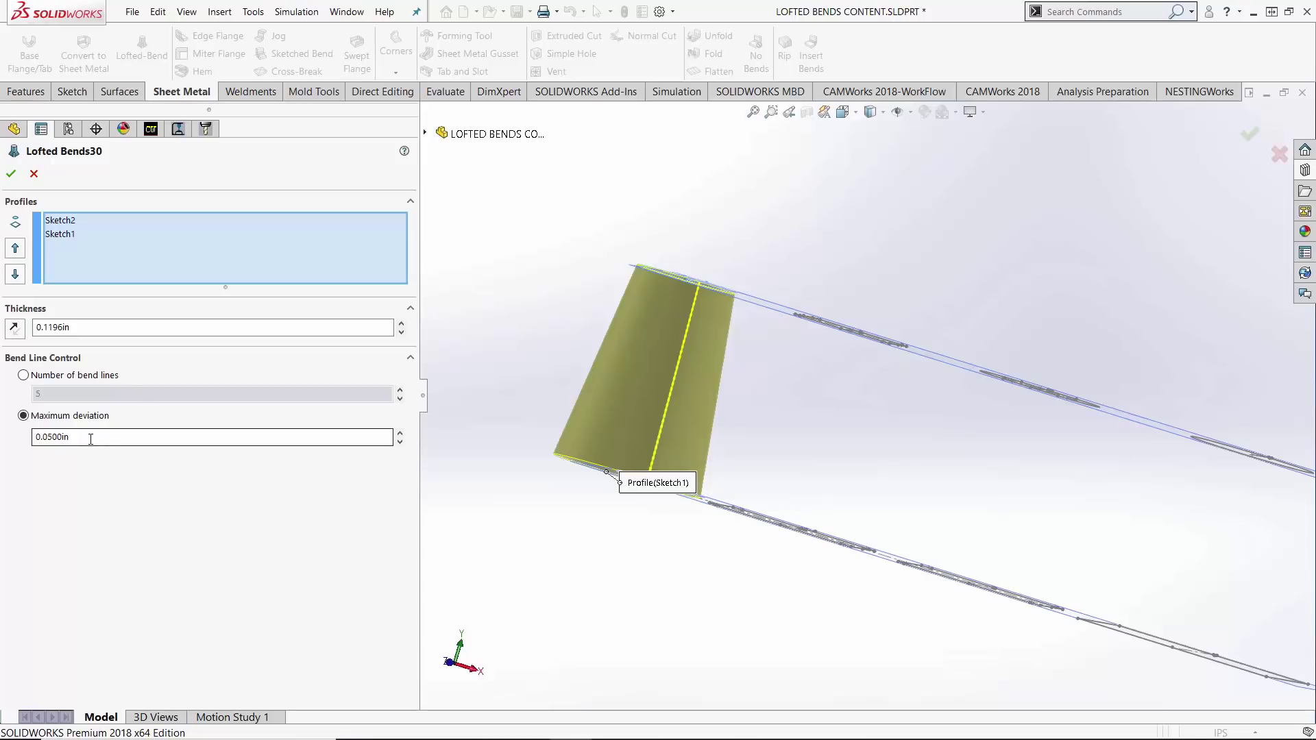
Accept the edited formed lofted bend with maximum deviation as its bend line control
mouse_move(535, 270)
middle_mouse_down()
mouse_move(534, 320)
mouse_move(82, 477)
middle_mouse_up()
left_click(87, 433)
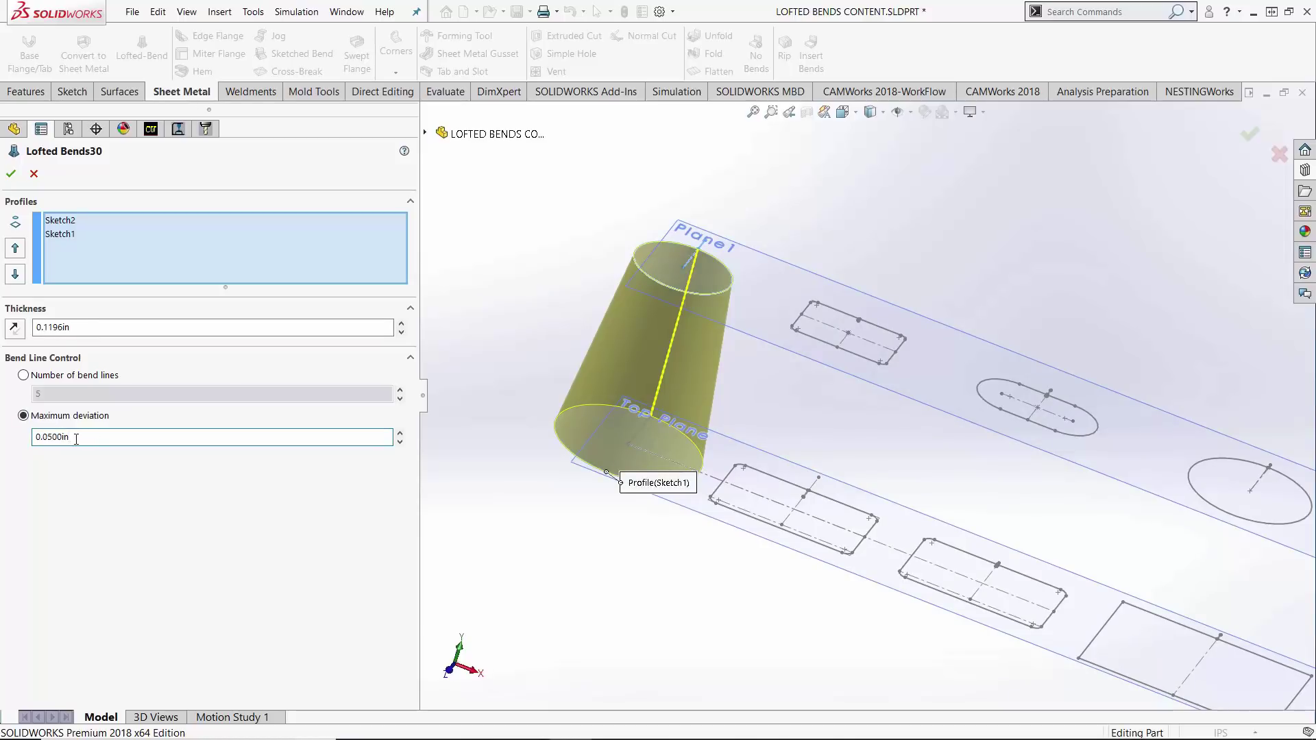
left_click(11, 173)
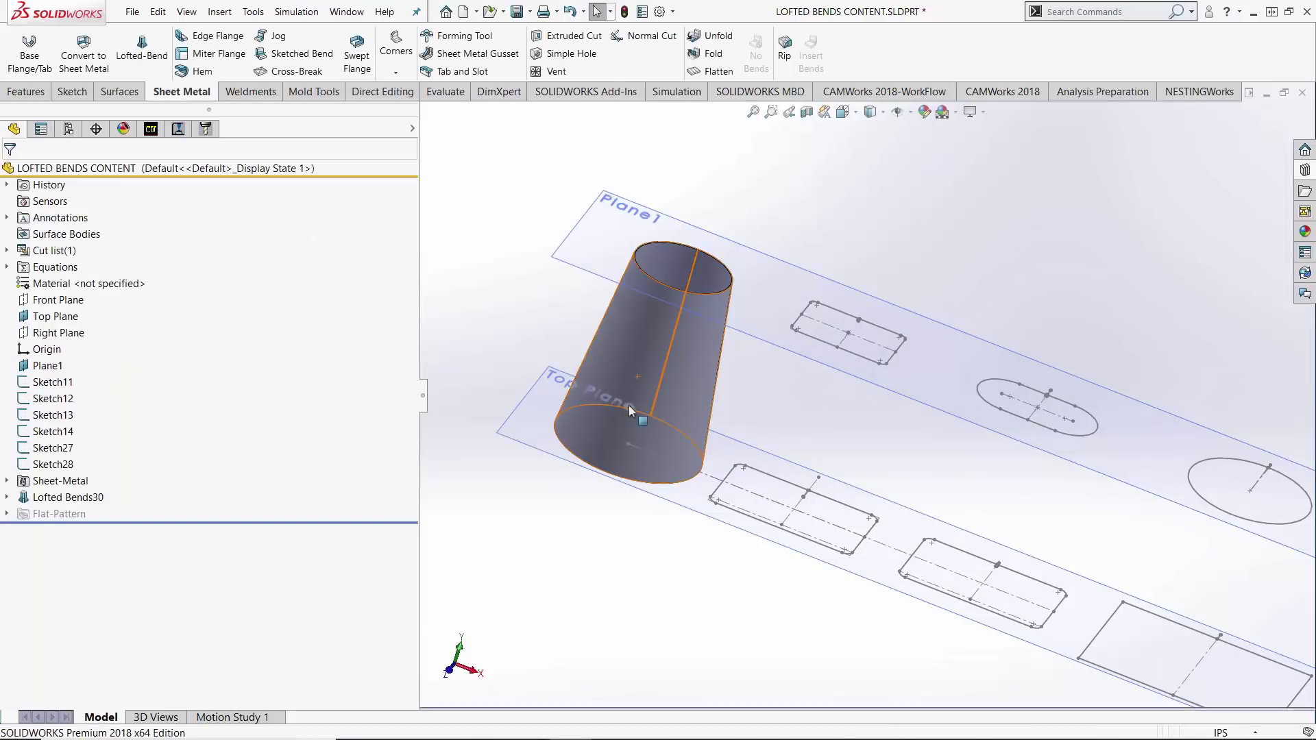
Flatten the edited cone to examine its bend line spacing, and return it to the folded state in isometric view
scroll(627, 405, "down", 3)
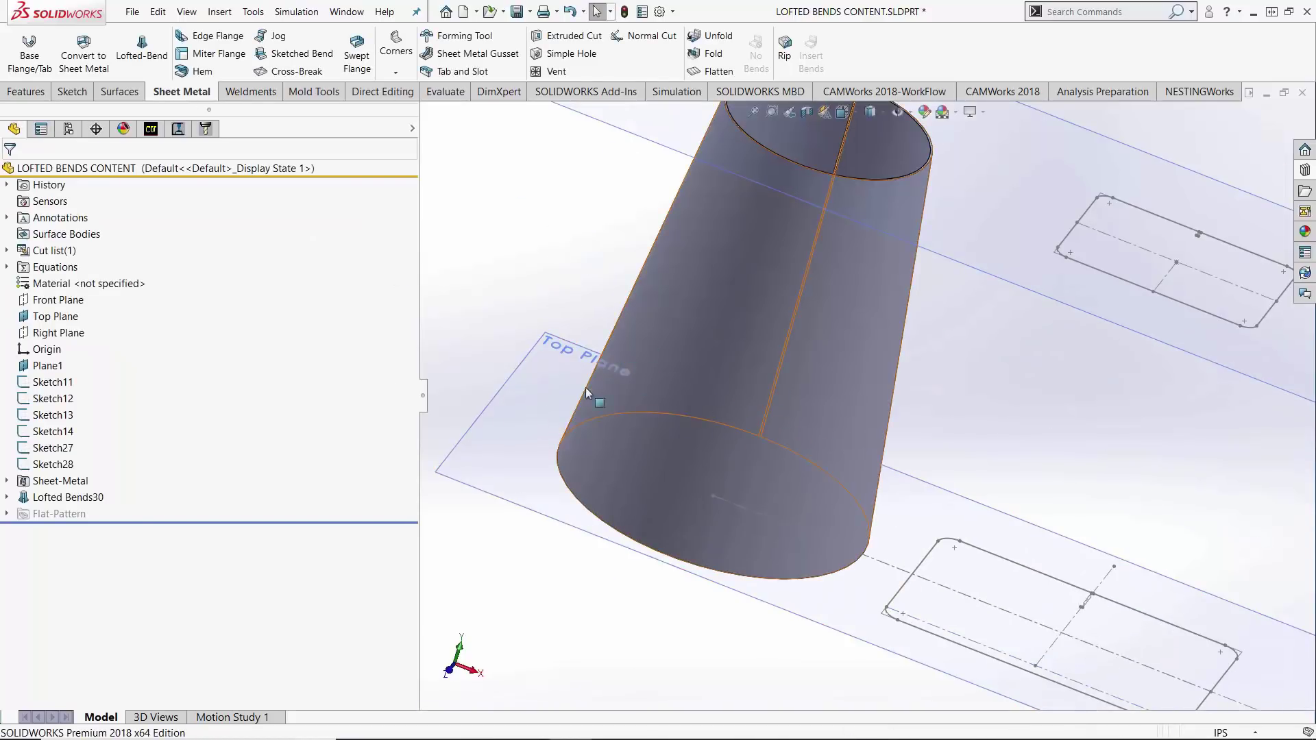
left_click(713, 71)
scroll(1010, 376, "up", 2)
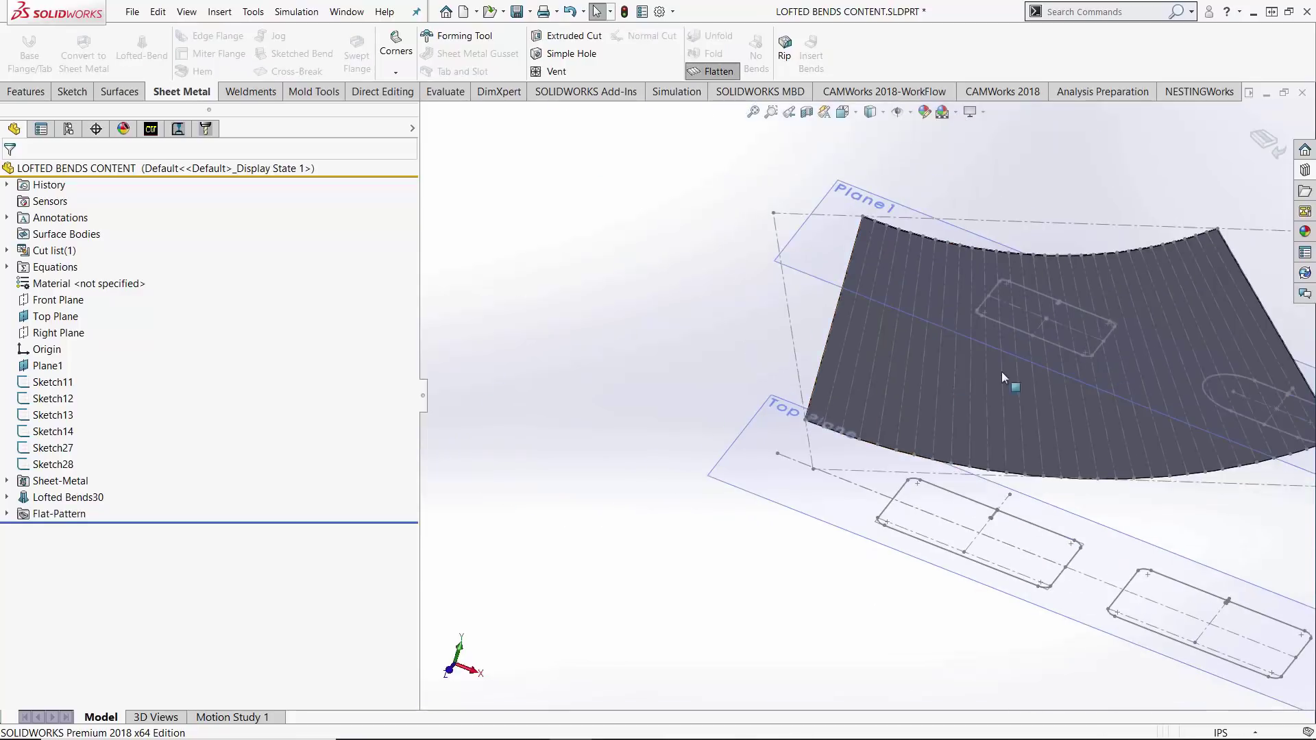
middle_click_drag(1204, 381, 1152, 410)
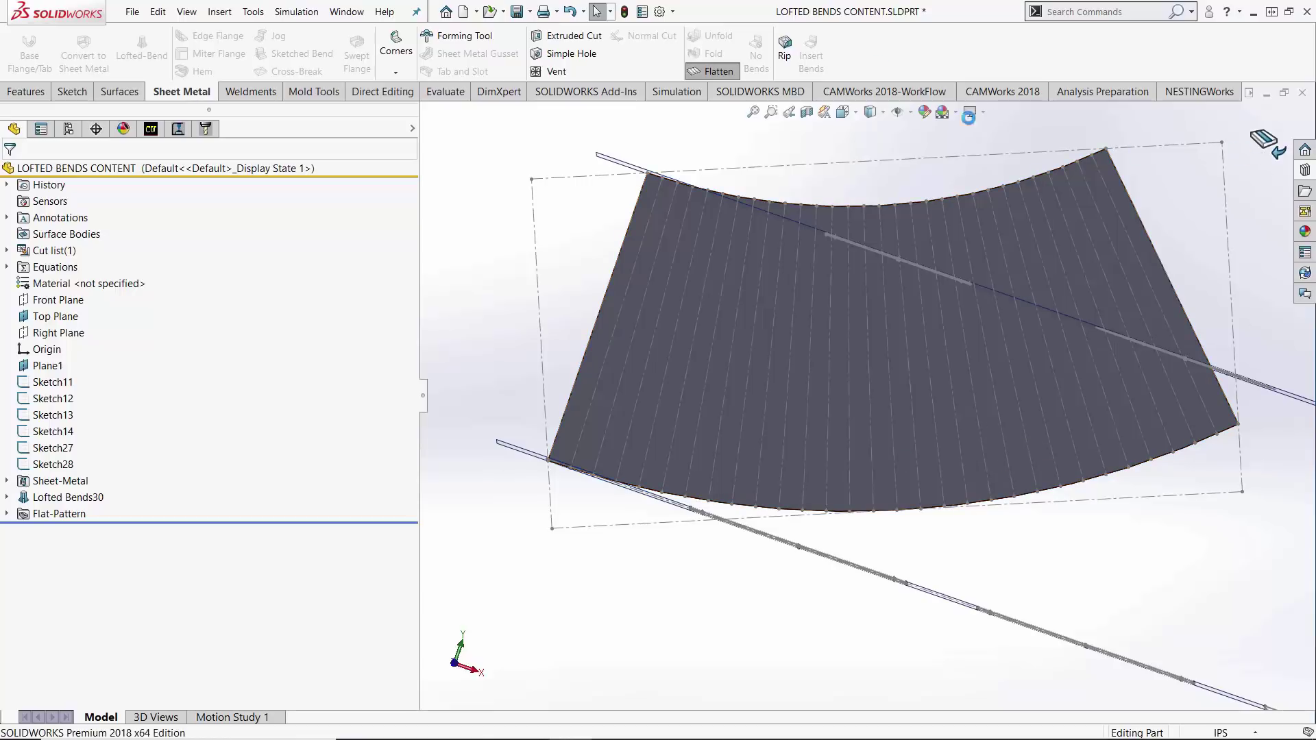
left_click(713, 71)
key("space")
key("f")
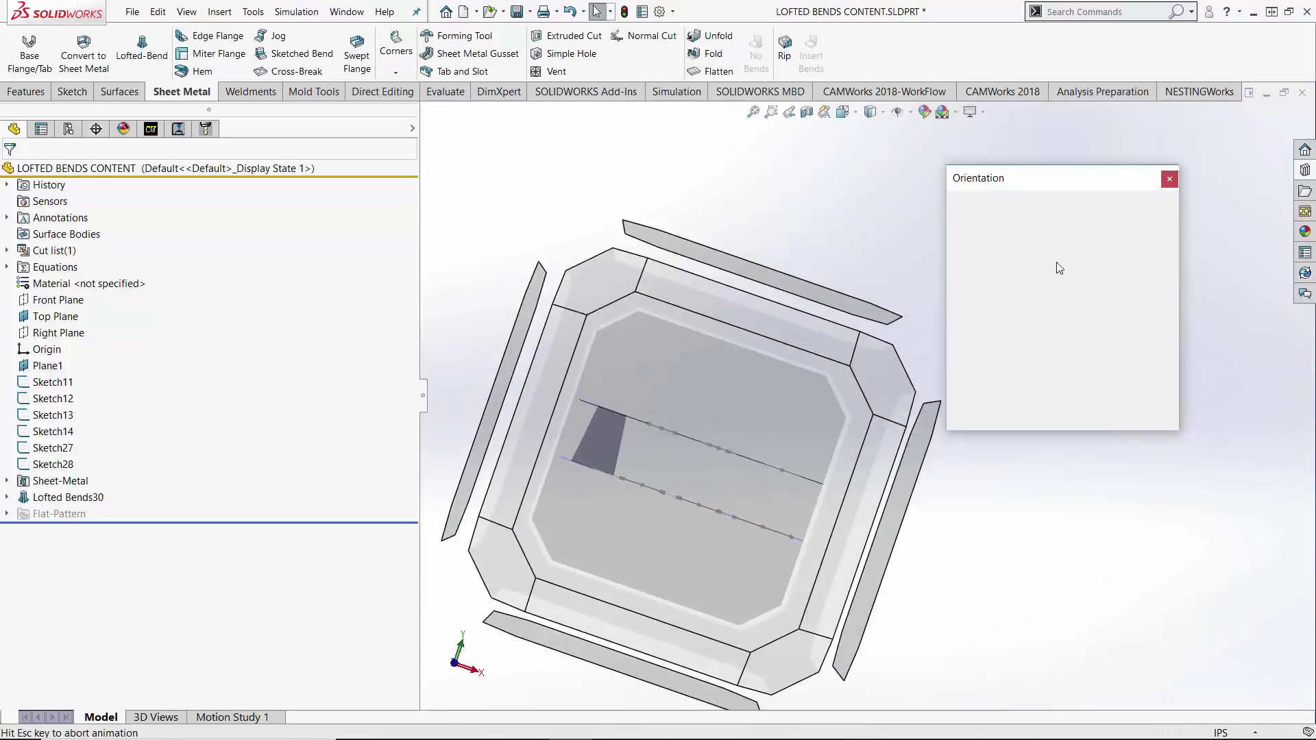
key("ctrl+7")
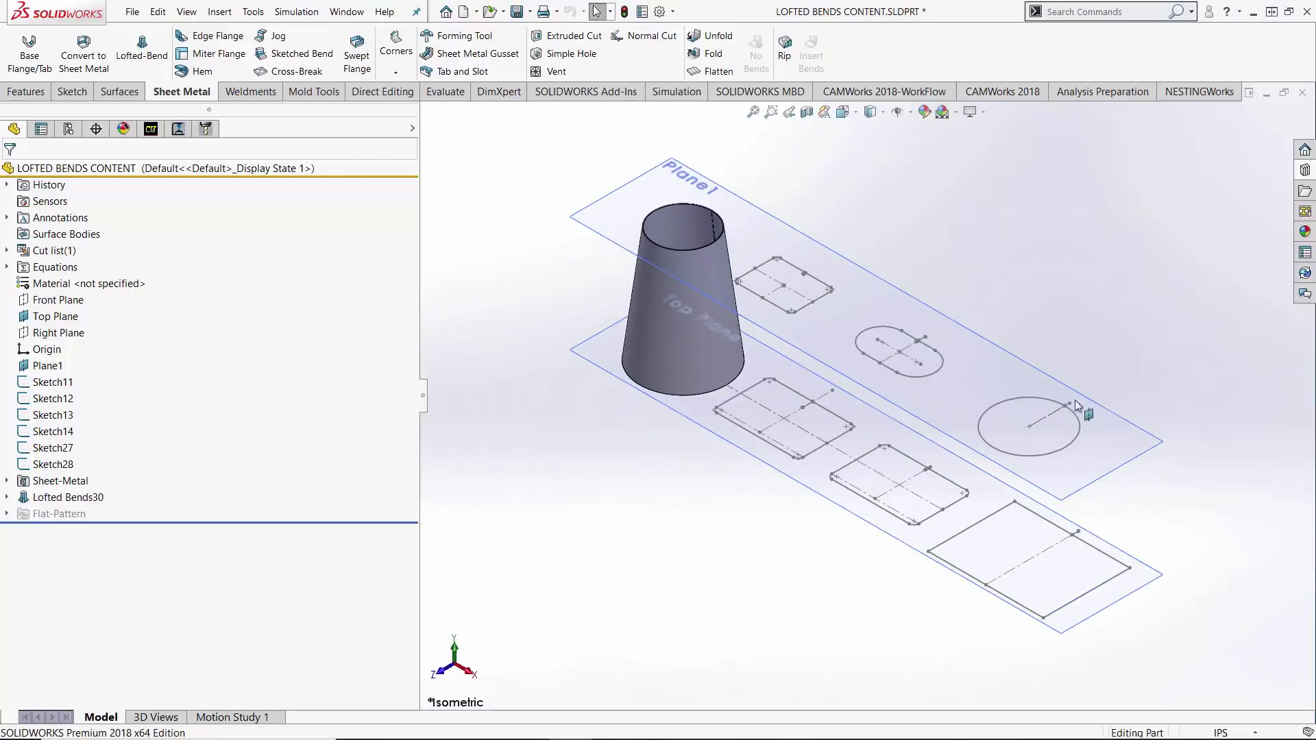
Create a Formed-method Lofted Bend from the slot profile on Plane1 to the rounded rectangle beneath it, with thickness 0.1196 in
scroll(1079, 396, "down", 2)
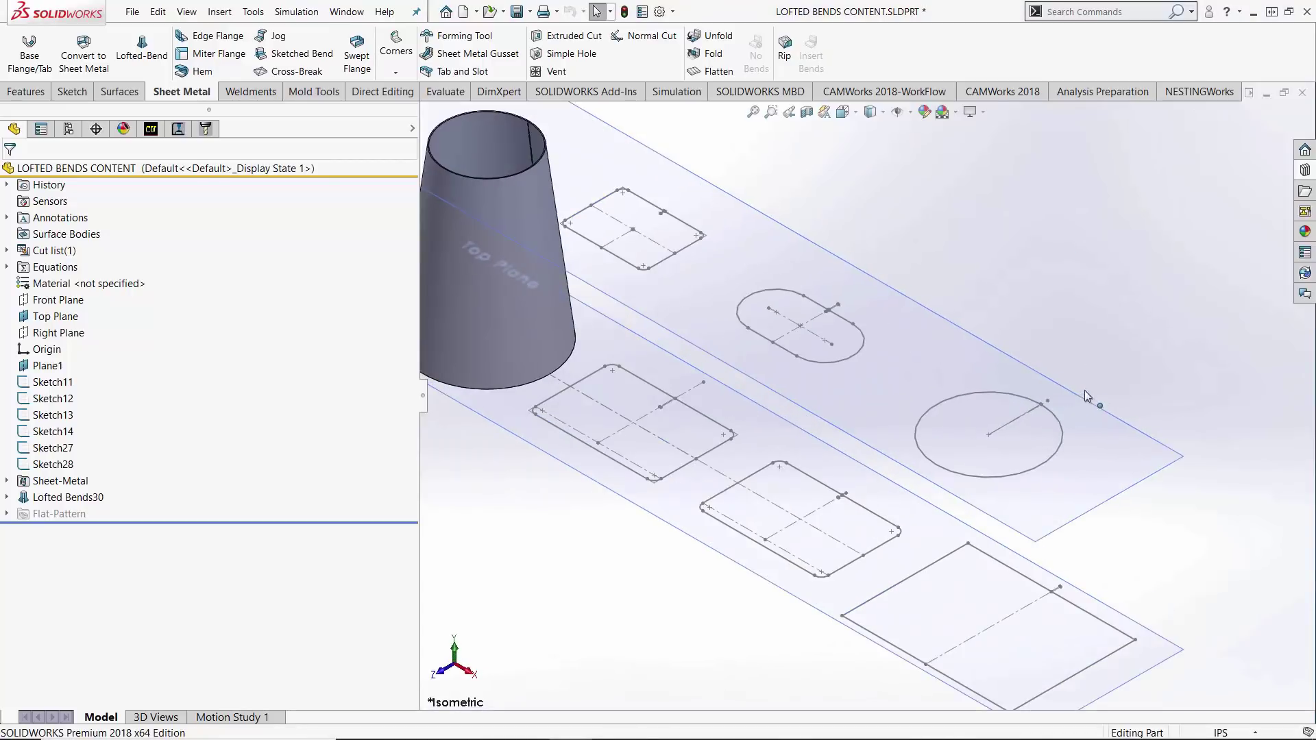
left_click(139, 53)
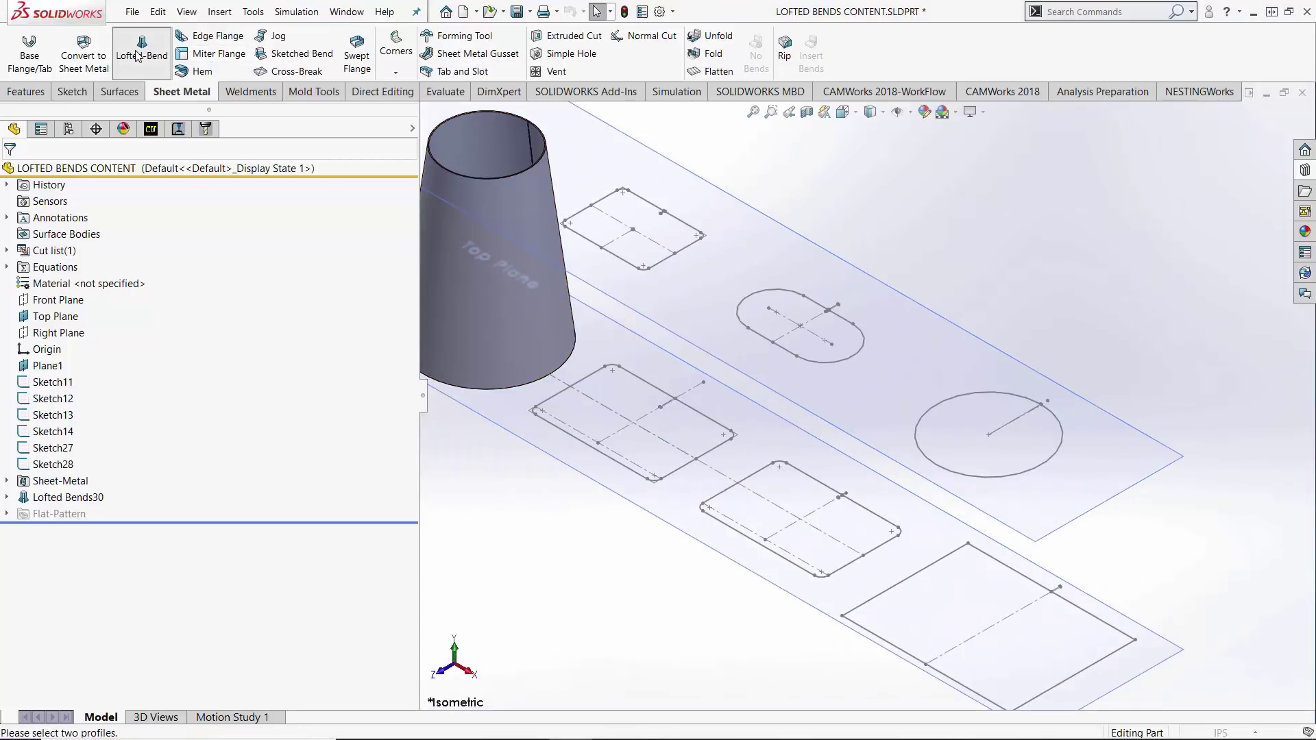
left_click(843, 320)
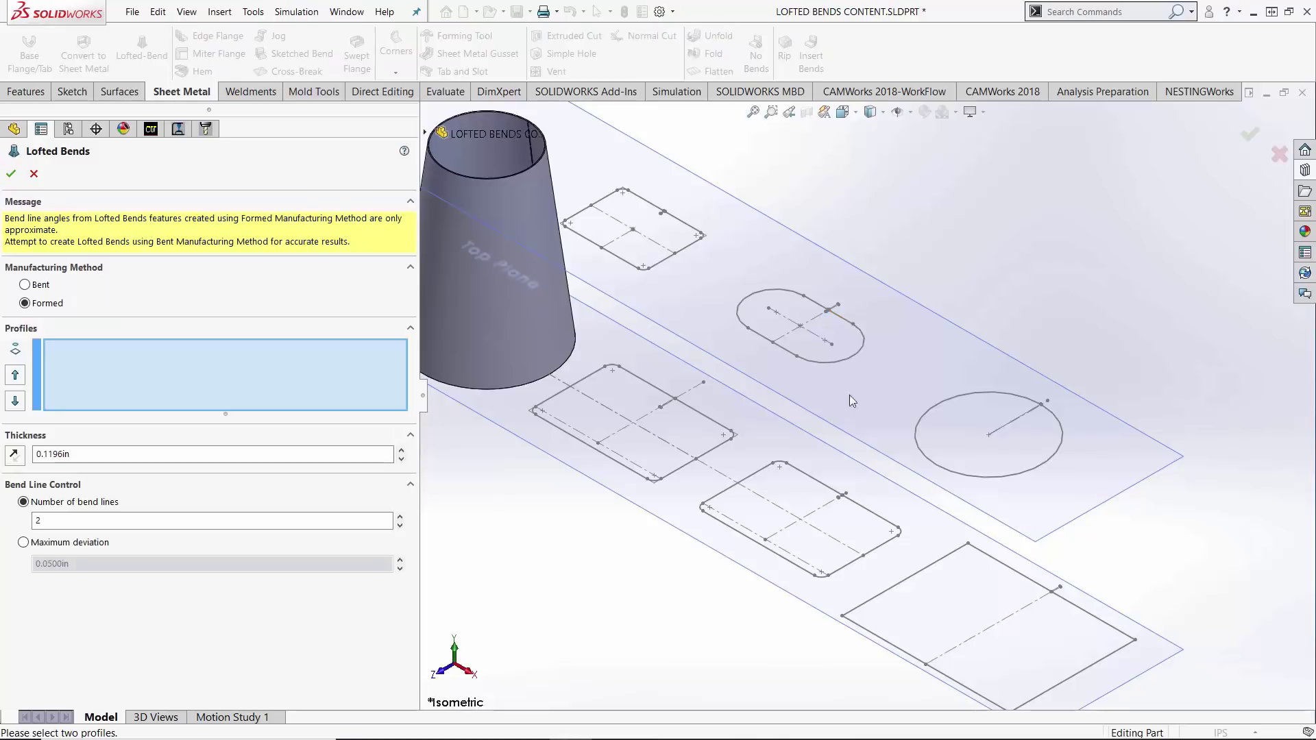
left_click(857, 507)
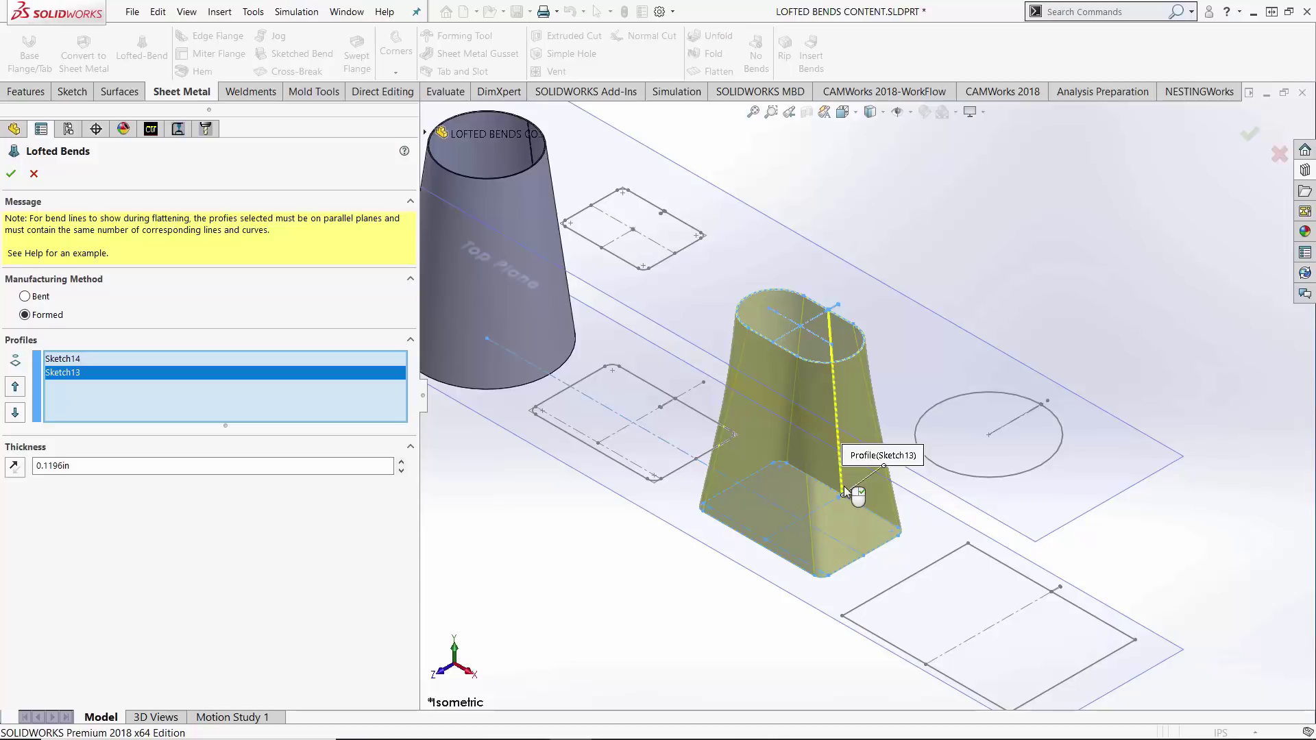
scroll(740, 417, "down", 3)
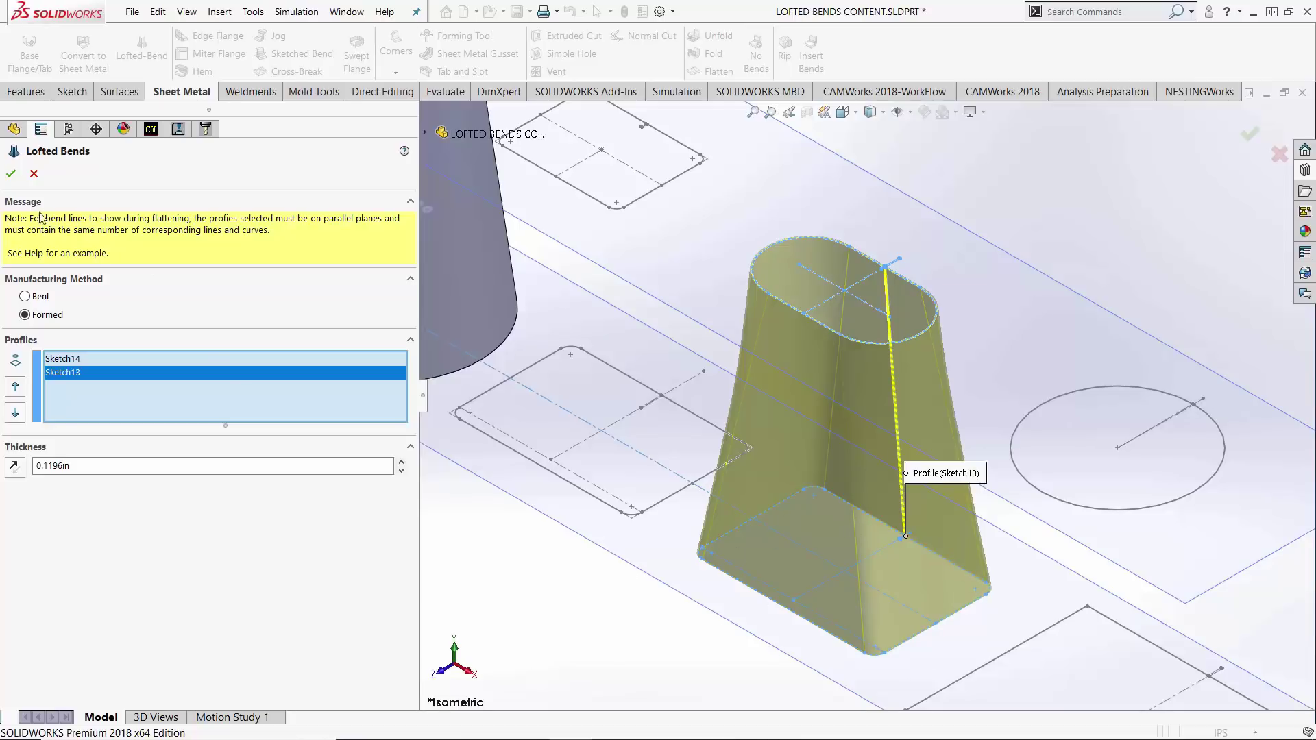
left_click(10, 172)
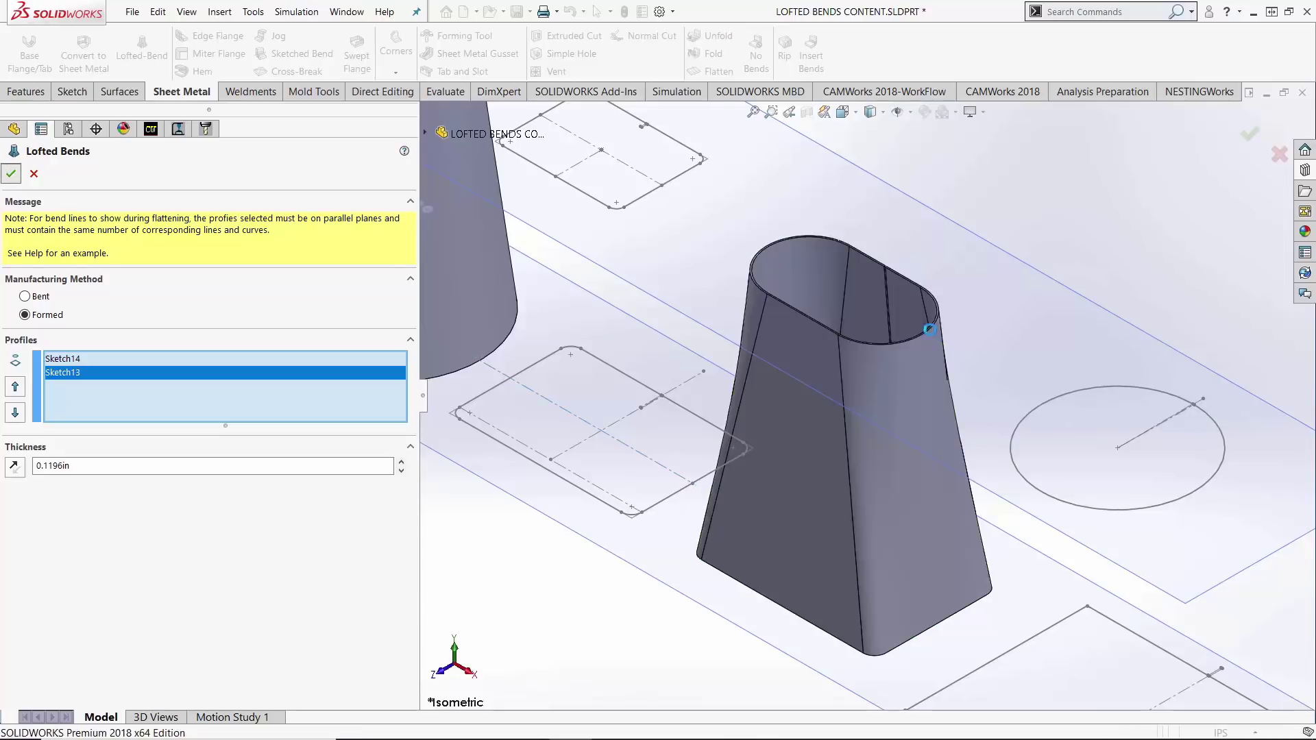
middle_click_drag(850, 376, 870, 603)
scroll(866, 617, "down", 6)
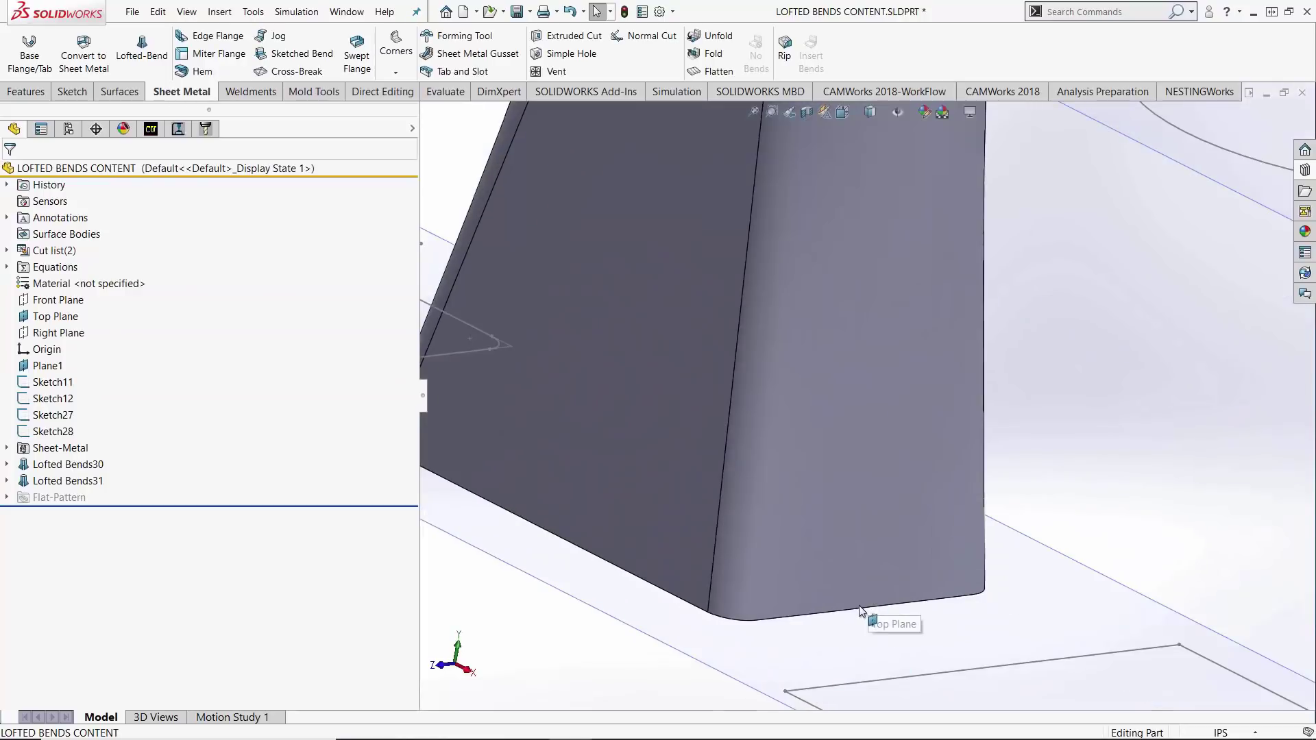
scroll(788, 404, "up", 8)
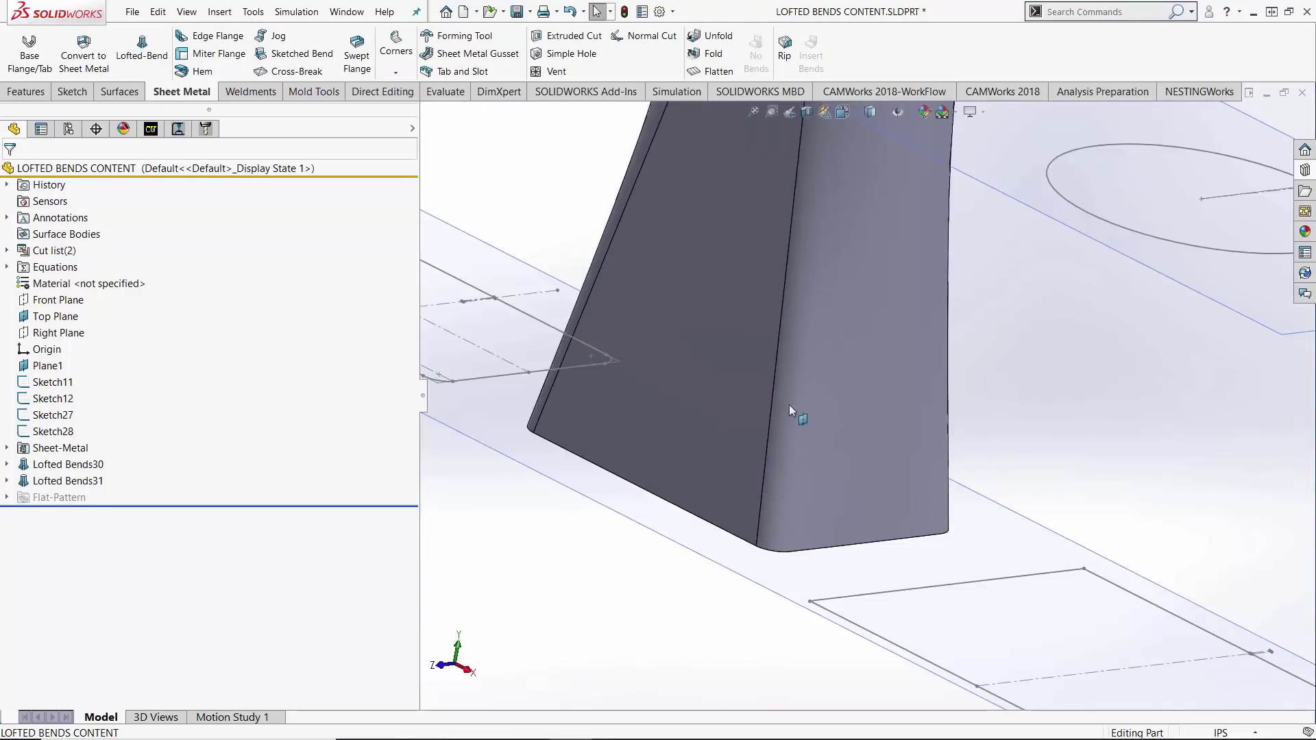
middle_click_drag(857, 220, 829, 285)
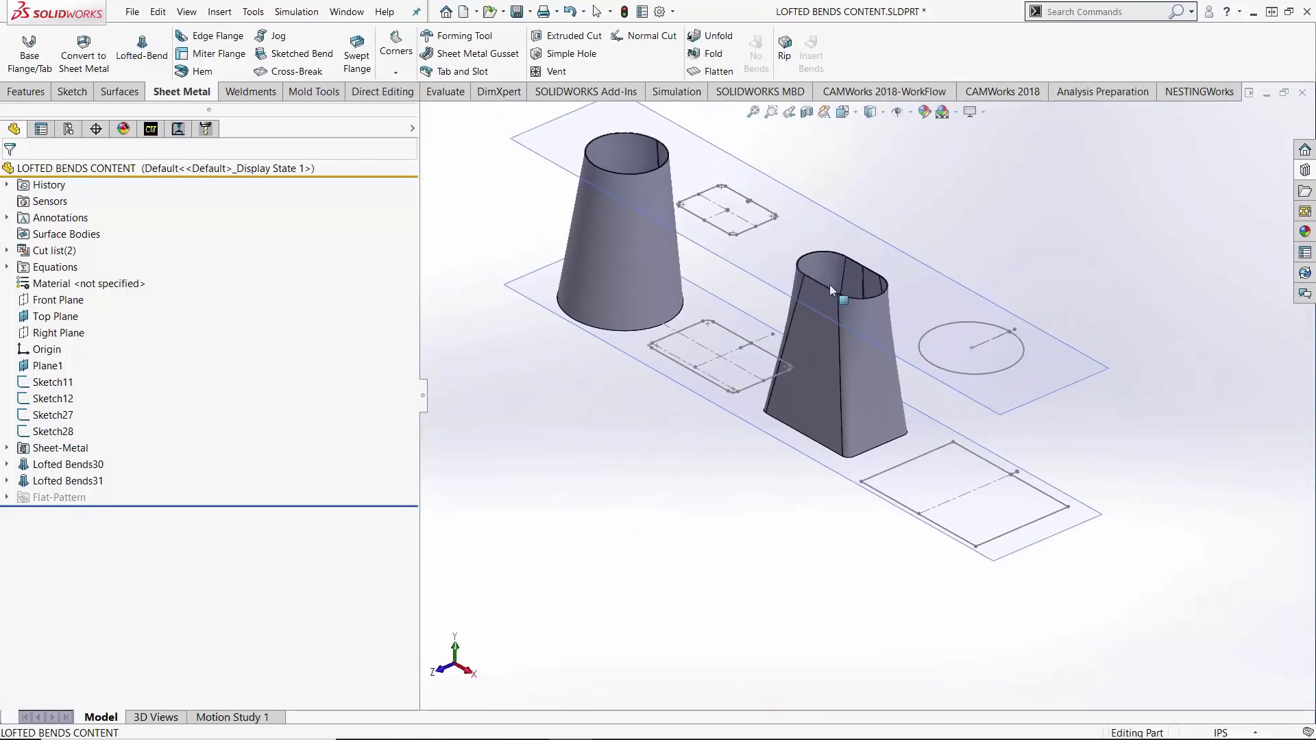
Try to create a Formed-method Lofted Bend from the remaining circle on Plane1 to the sharp-cornered rectangle beneath it
left_click(213, 36)
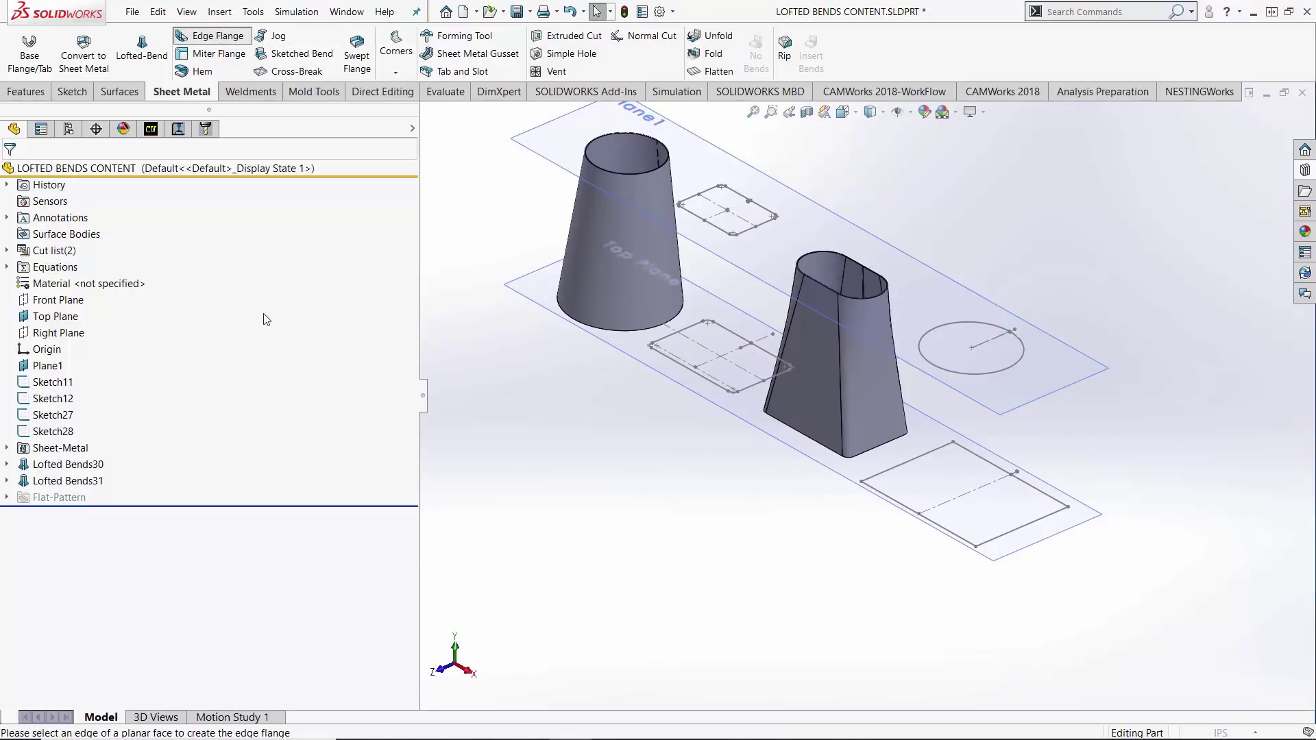
left_click(34, 173)
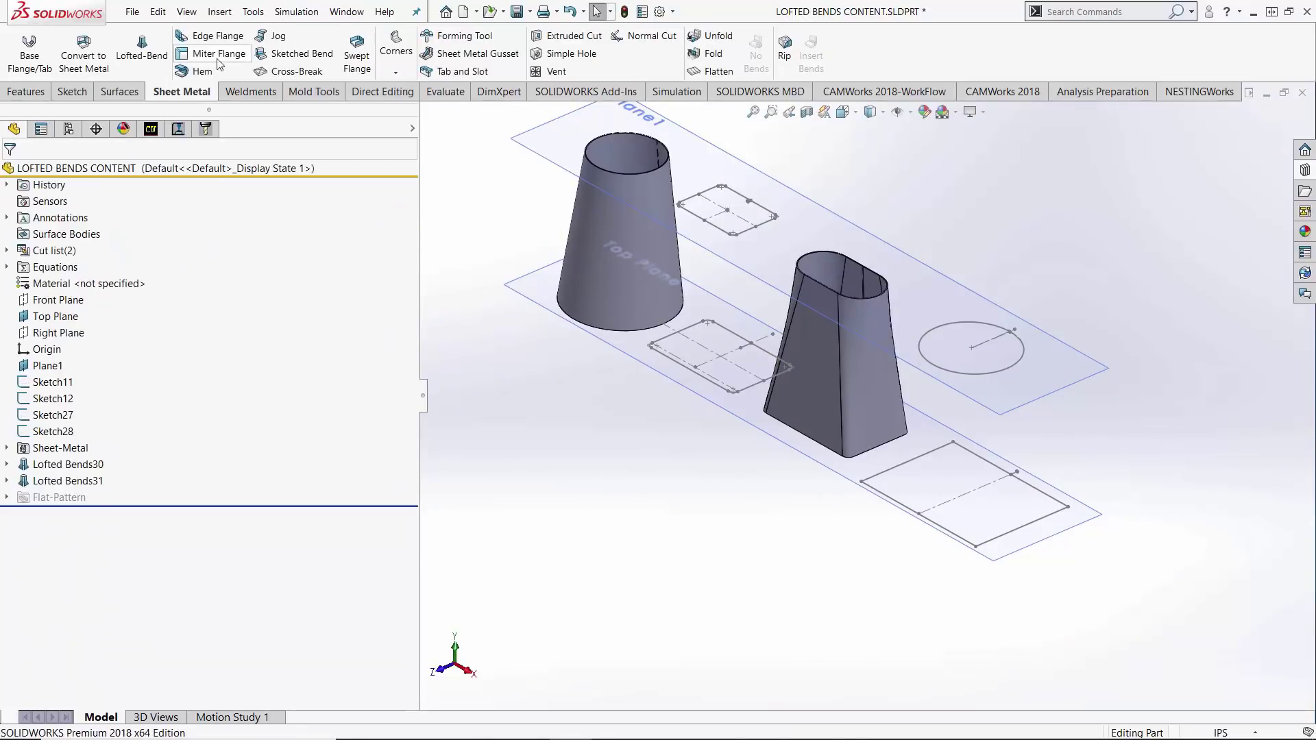
left_click(130, 63)
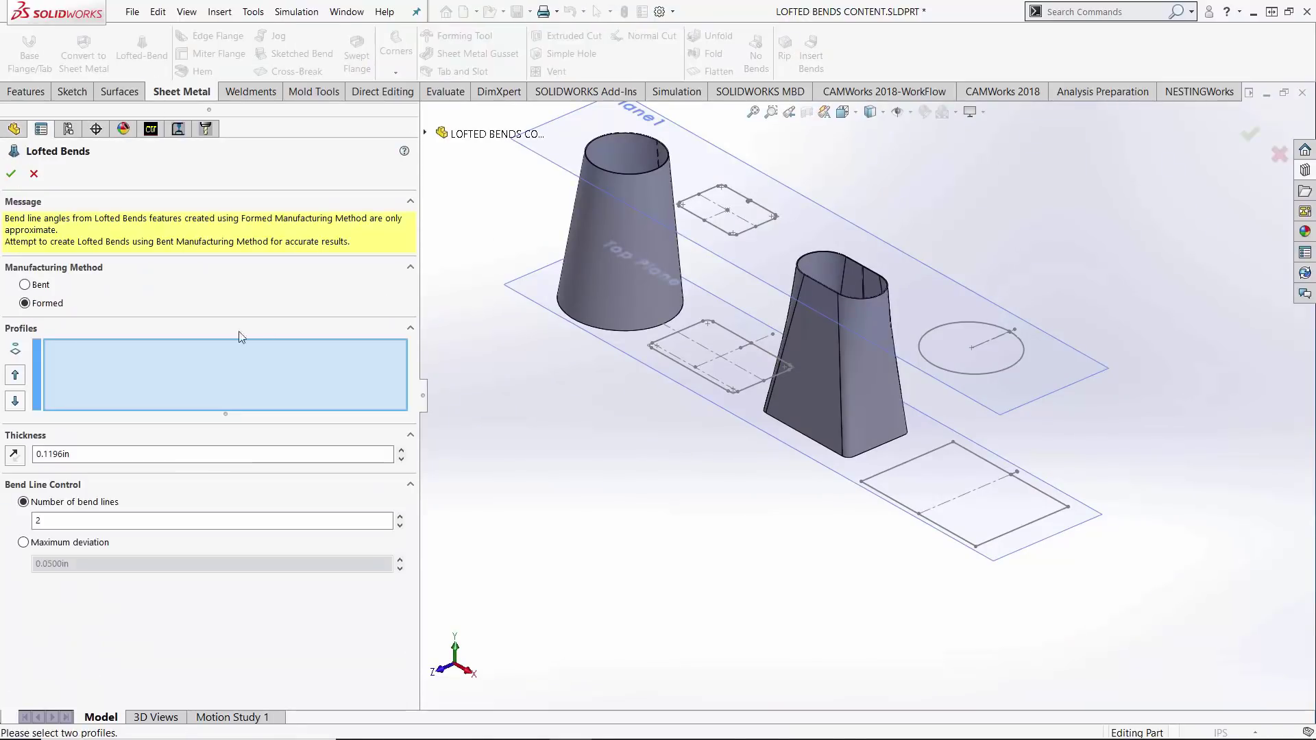
scroll(1017, 360, "down", 2)
left_click(966, 326)
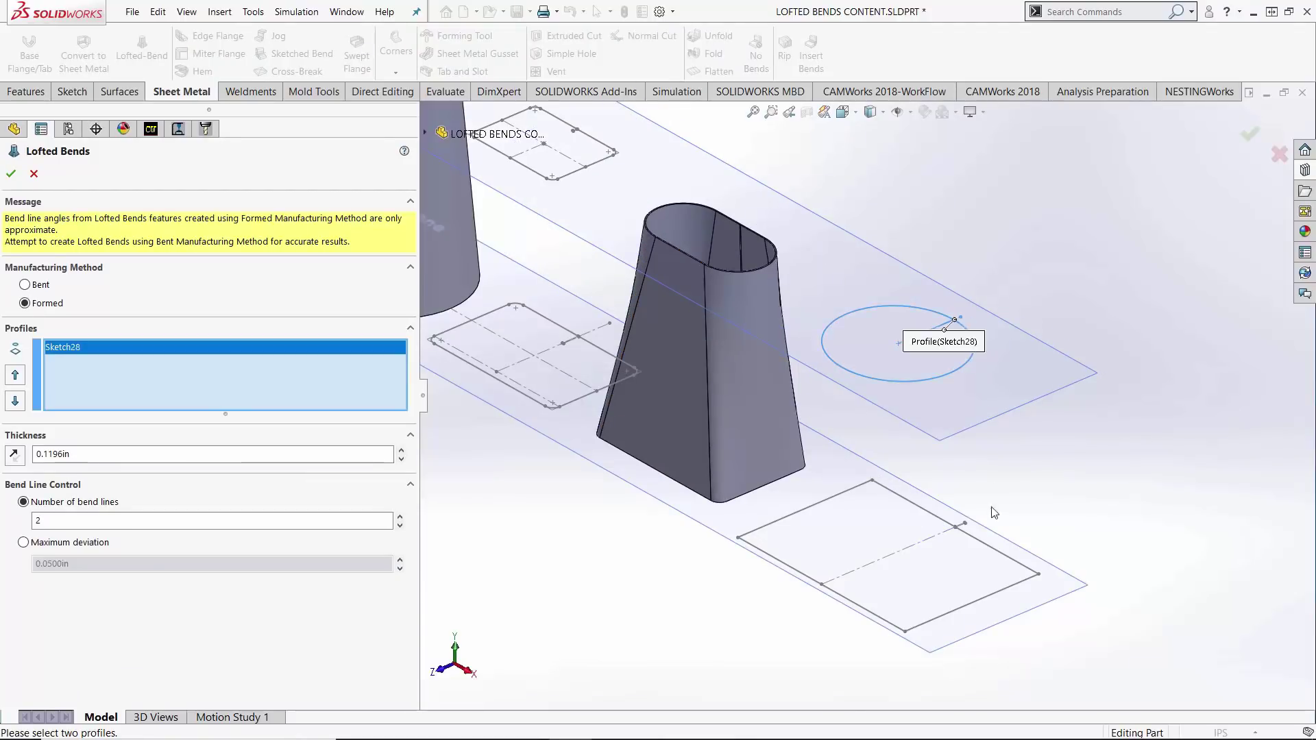
scroll(987, 514, "down", 3)
left_click(939, 540)
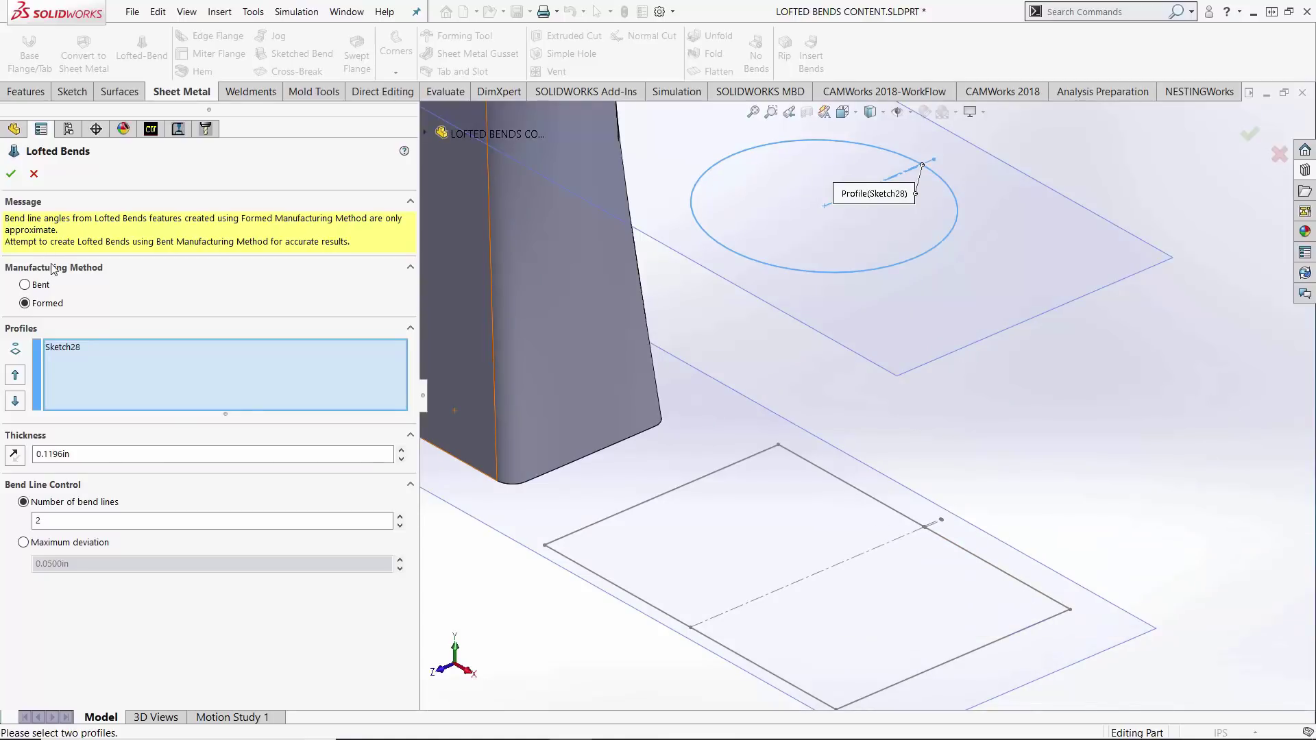
left_click(11, 173)
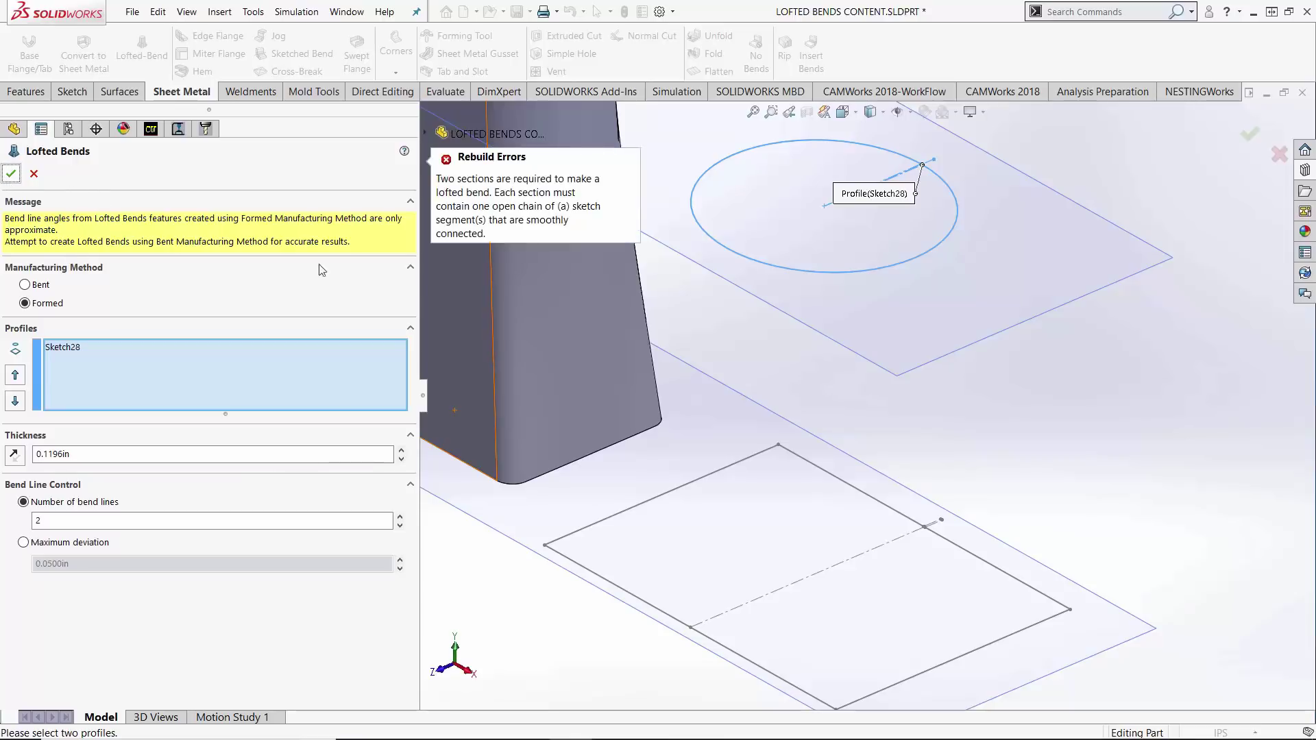
left_click(33, 174)
key("f")
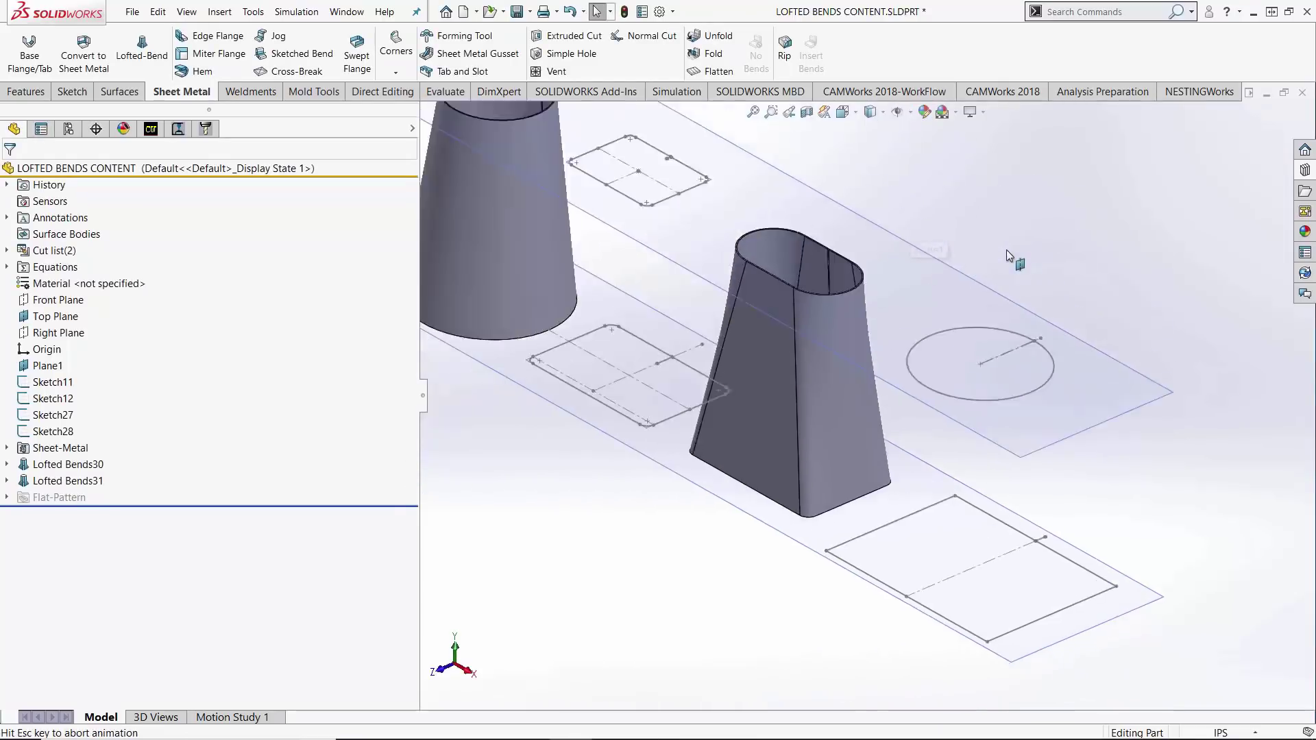